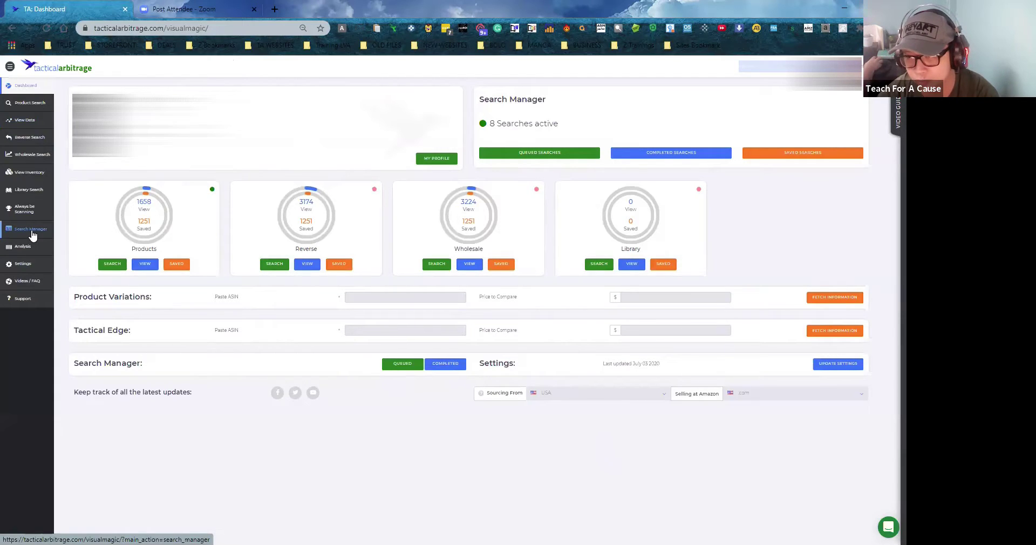
Open the Search Manager in a separate browser tab and look through the queued product searches down to the last one.
{"action": "left_click", "coordinate": [31, 233]}
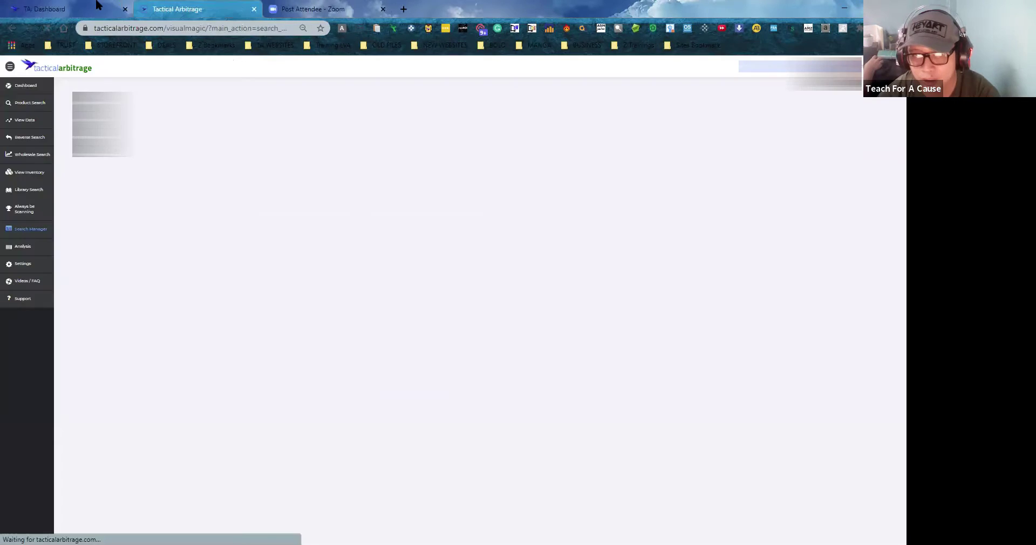
{"action": "left_click", "coordinate": [98, 6]}
{"action": "left_click", "coordinate": [185, 6]}
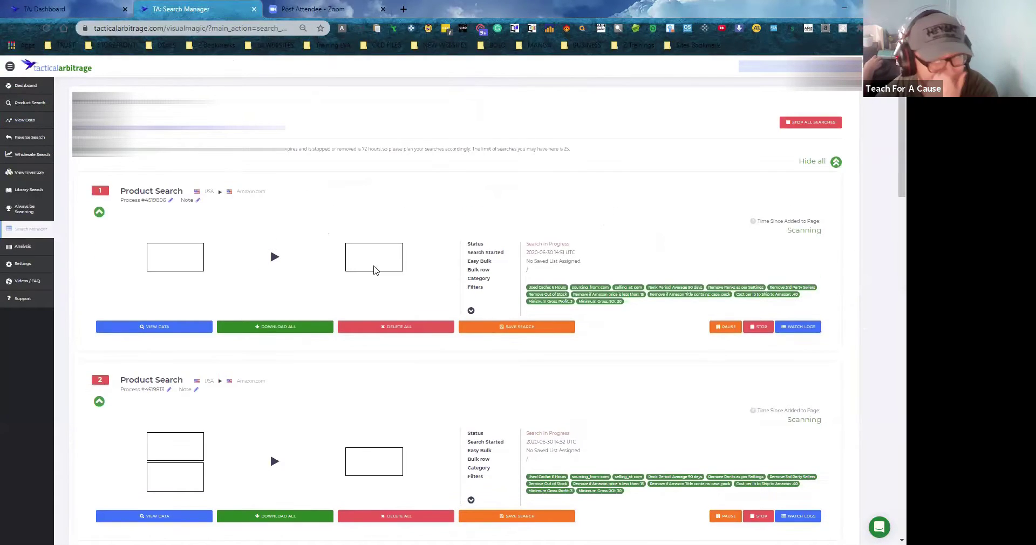
{"action": "scroll", "coordinate": [374, 270], "scroll_direction": "down", "scroll_amount": 18}
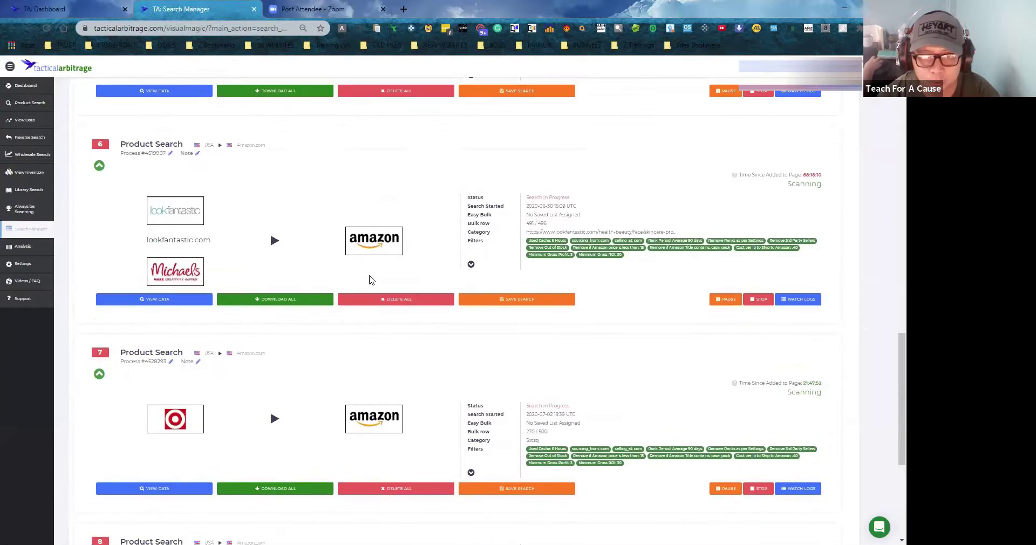
{"action": "scroll", "coordinate": [371, 280], "scroll_direction": "down", "scroll_amount": 5}
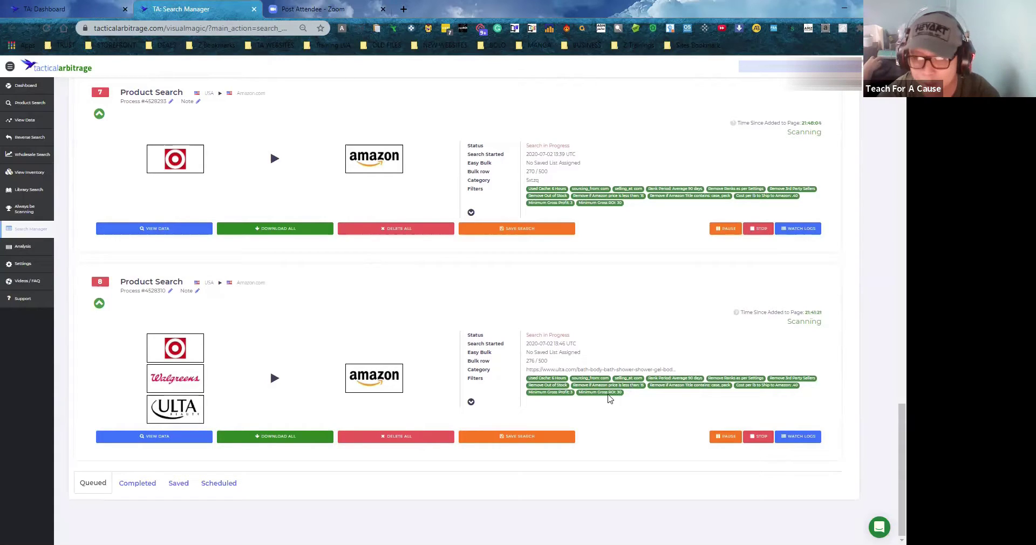
Open the data of product search 8 (Target, Walgreens, Ulta) and examine its item count and product listings.
{"action": "left_click", "coordinate": [178, 443]}
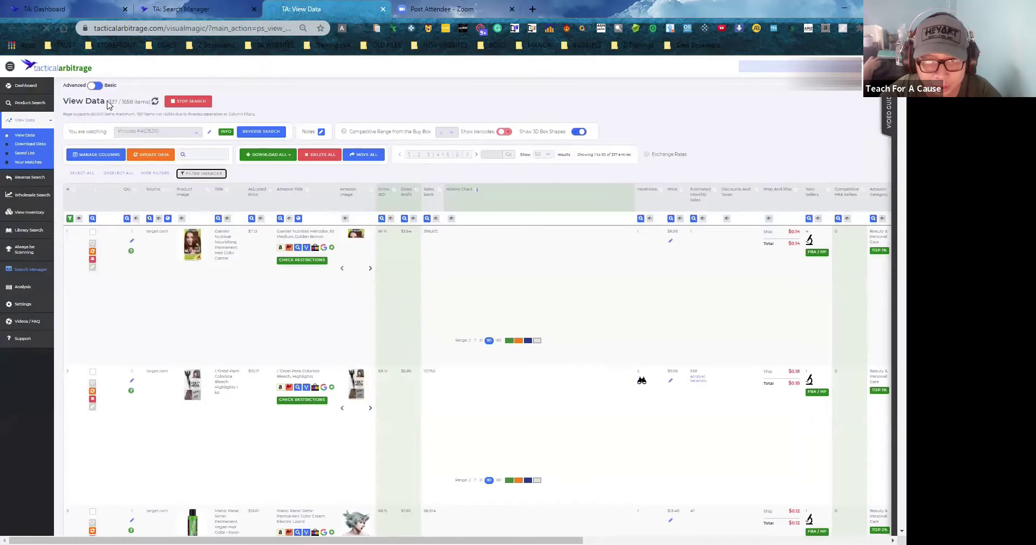
{"action": "left_click_drag", "start_coordinate": [108, 103], "coordinate": [133, 108]}
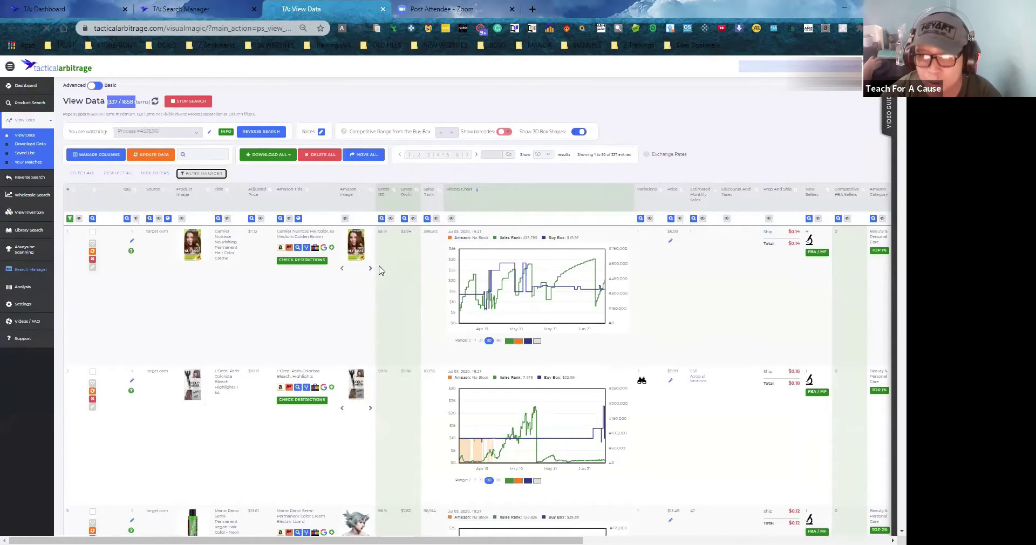
{"action": "scroll", "coordinate": [380, 268], "scroll_direction": "down", "scroll_amount": 4}
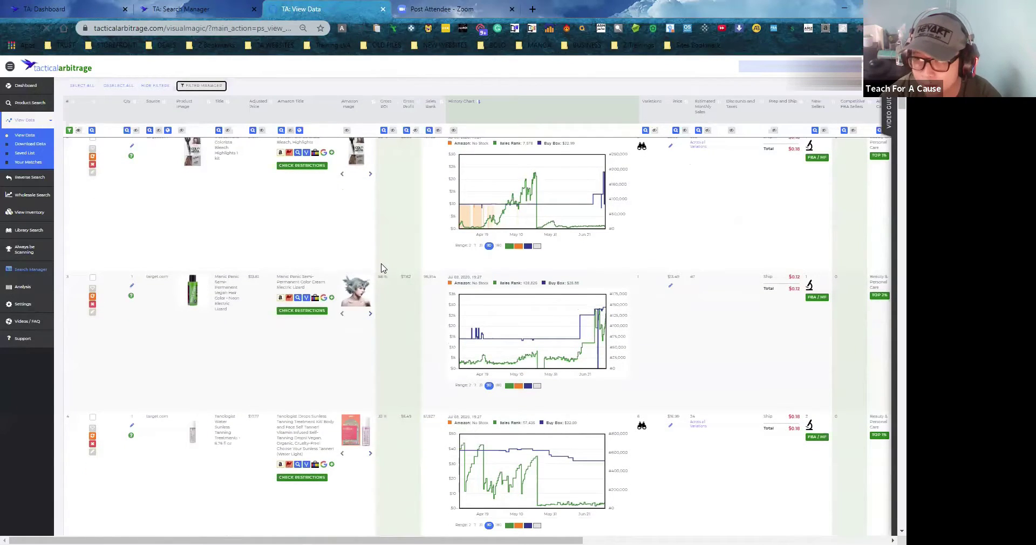
{"action": "scroll", "coordinate": [381, 268], "scroll_direction": "down", "scroll_amount": 5}
{"action": "scroll", "coordinate": [142, 301], "scroll_direction": "down", "scroll_amount": 12}
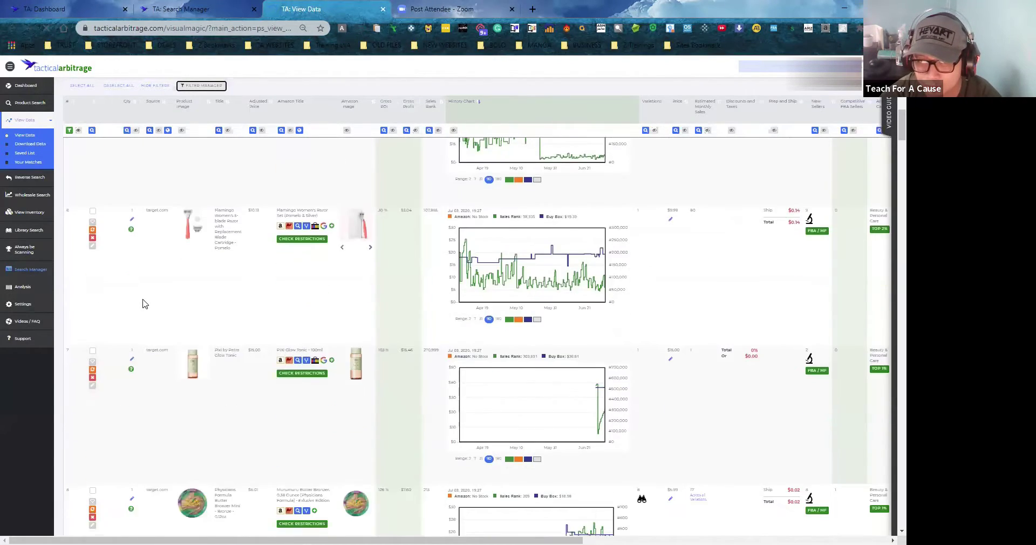
{"action": "scroll", "coordinate": [145, 305], "scroll_direction": "down", "scroll_amount": 15}
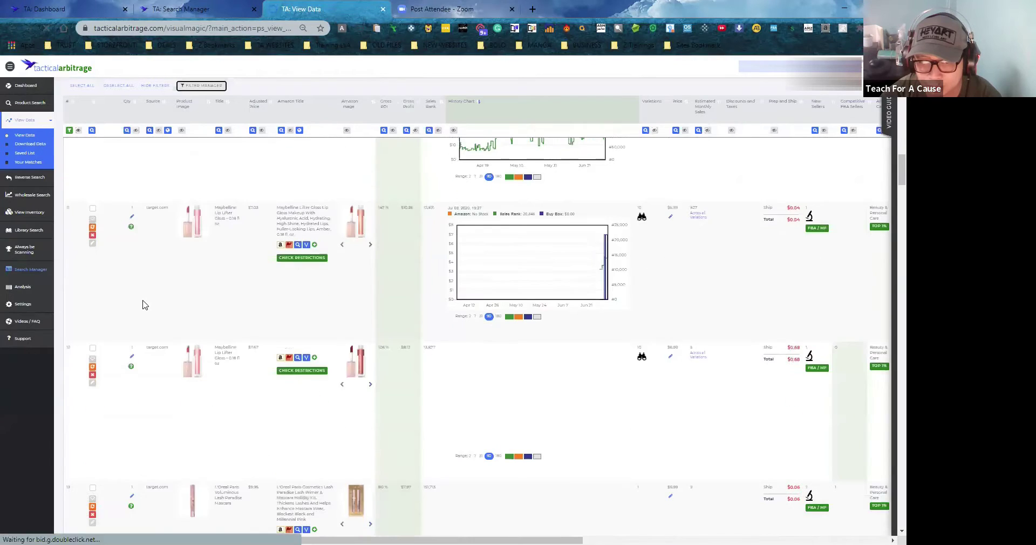
{"action": "scroll", "coordinate": [143, 309], "scroll_direction": "down", "scroll_amount": 20}
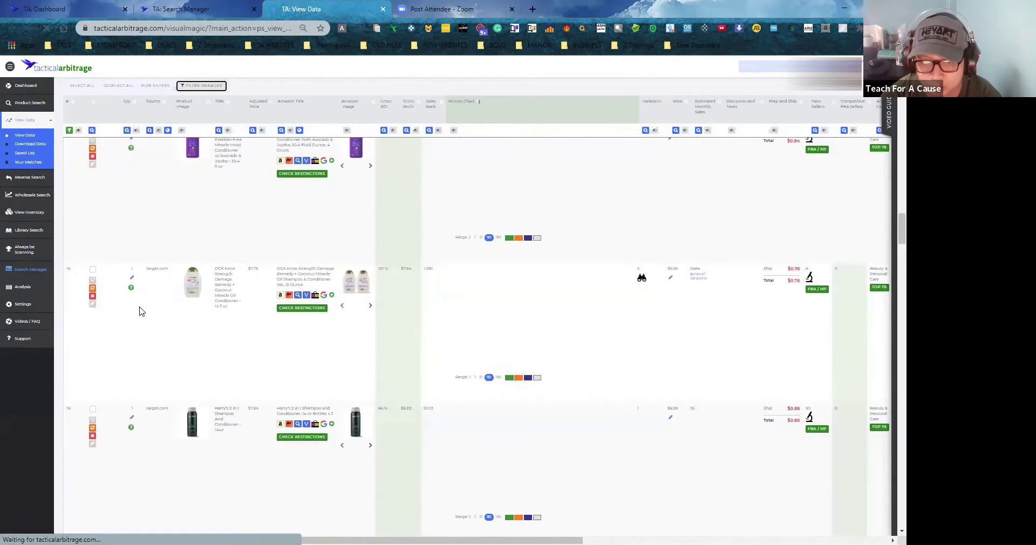
{"action": "scroll", "coordinate": [141, 311], "scroll_direction": "down", "scroll_amount": 12}
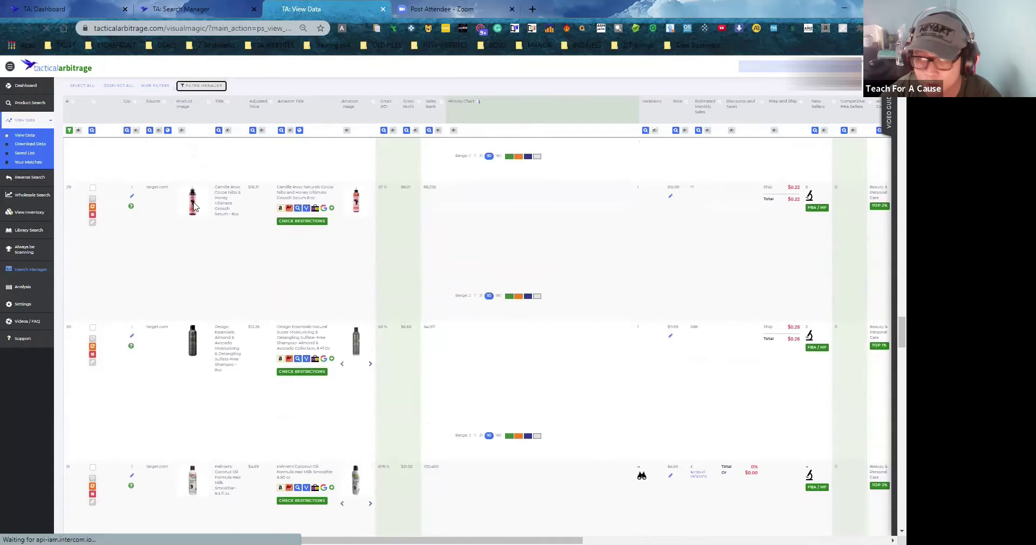
In the Search Manager, save the note "Run by Z" on product search 7 (Target).
{"action": "left_click", "coordinate": [181, 9]}
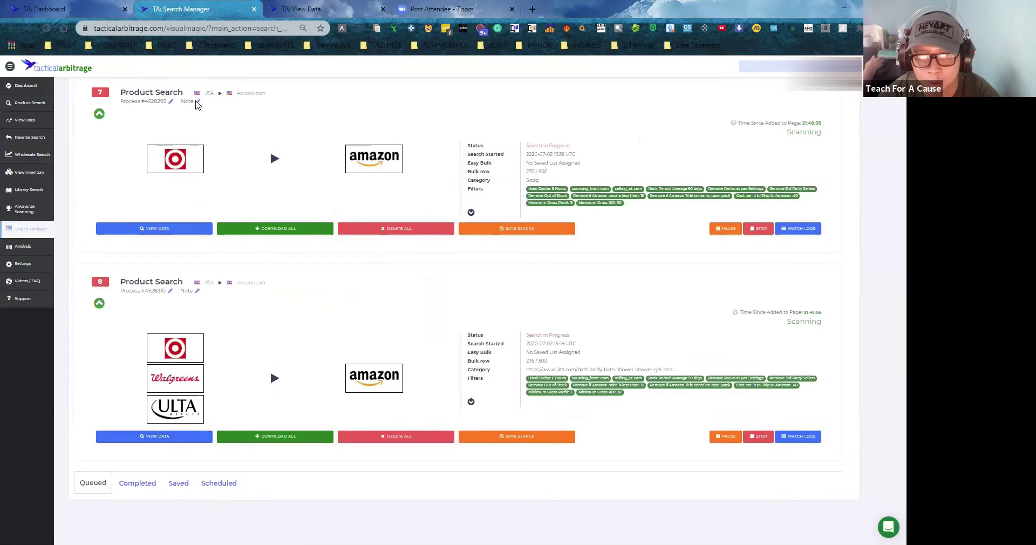
{"action": "left_click", "coordinate": [198, 102]}
{"action": "type", "text": "Run by Z"}
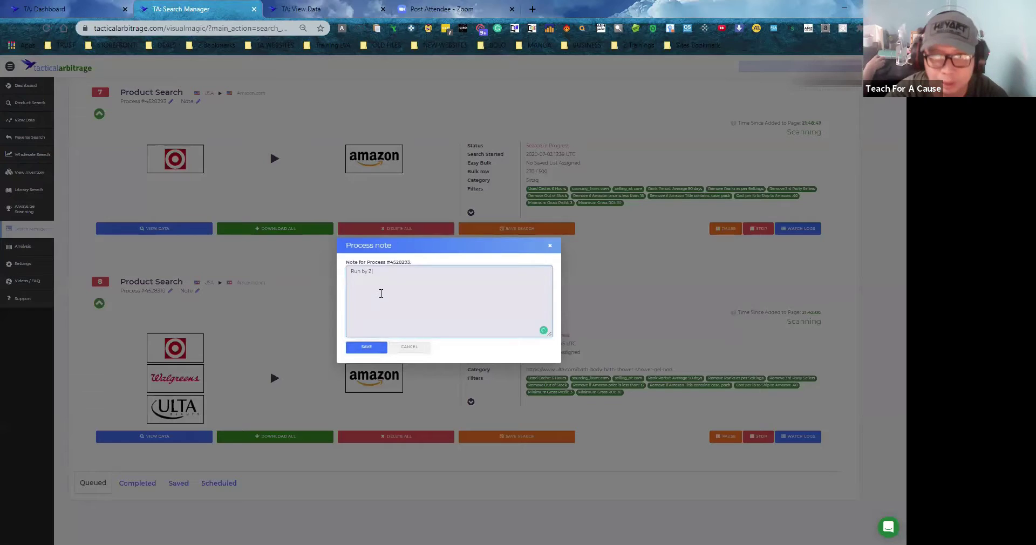
{"action": "left_click", "coordinate": [367, 347]}
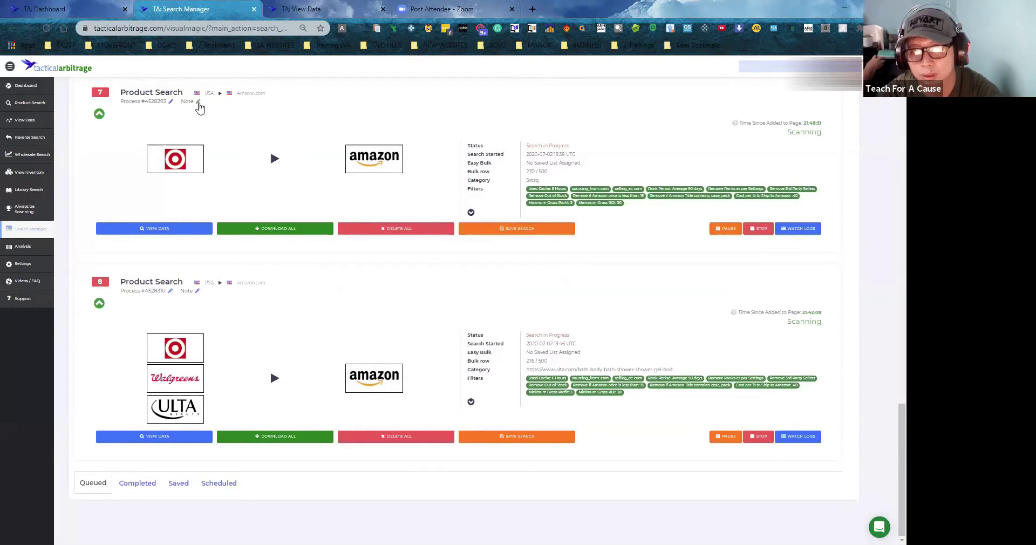
Reopen the note of product search 7 to check it, close it unedited, and look over the neighbouring queued searches.
{"action": "left_click", "coordinate": [197, 101]}
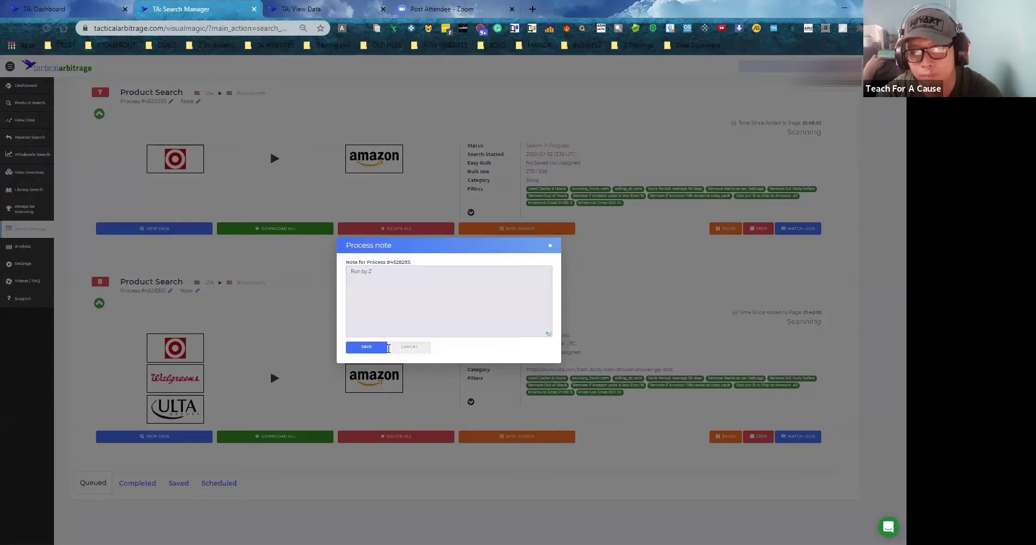
{"action": "left_click", "coordinate": [415, 349]}
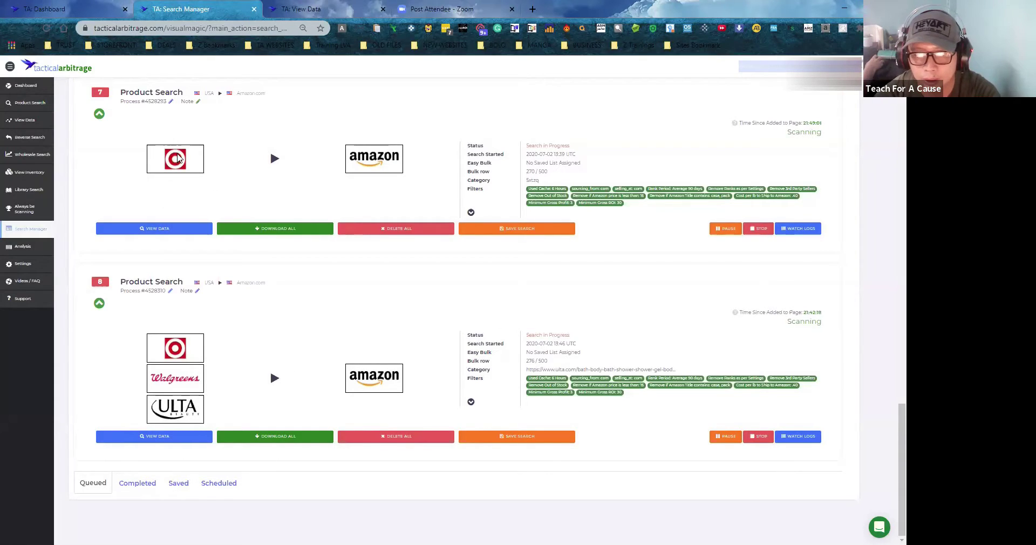
{"action": "scroll", "coordinate": [280, 277], "scroll_direction": "up", "scroll_amount": 3}
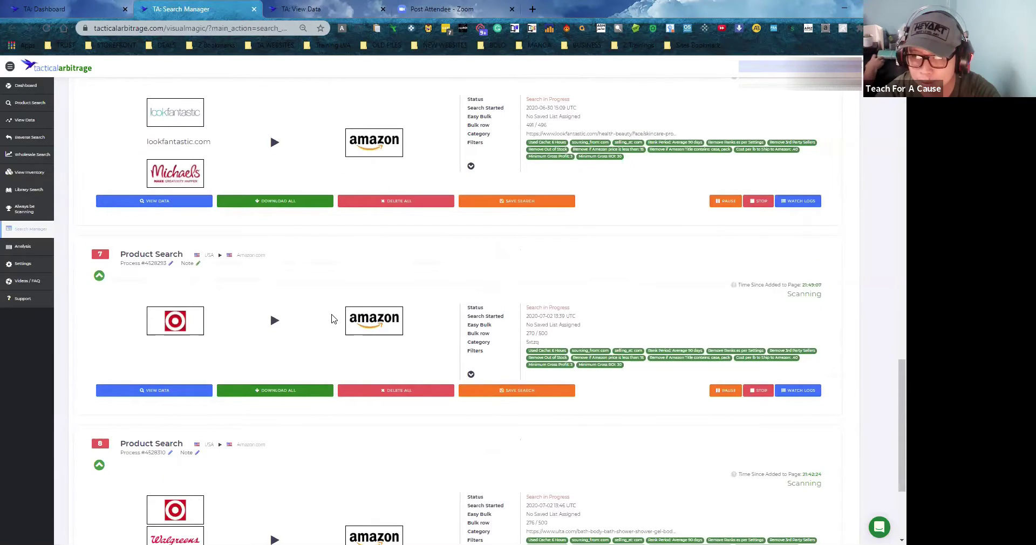
{"action": "scroll", "coordinate": [331, 319], "scroll_direction": "down", "scroll_amount": 3}
From the Dashboard, open View Data in a new browser tab and look through the products of all searches.
{"action": "left_click", "coordinate": [71, 9]}
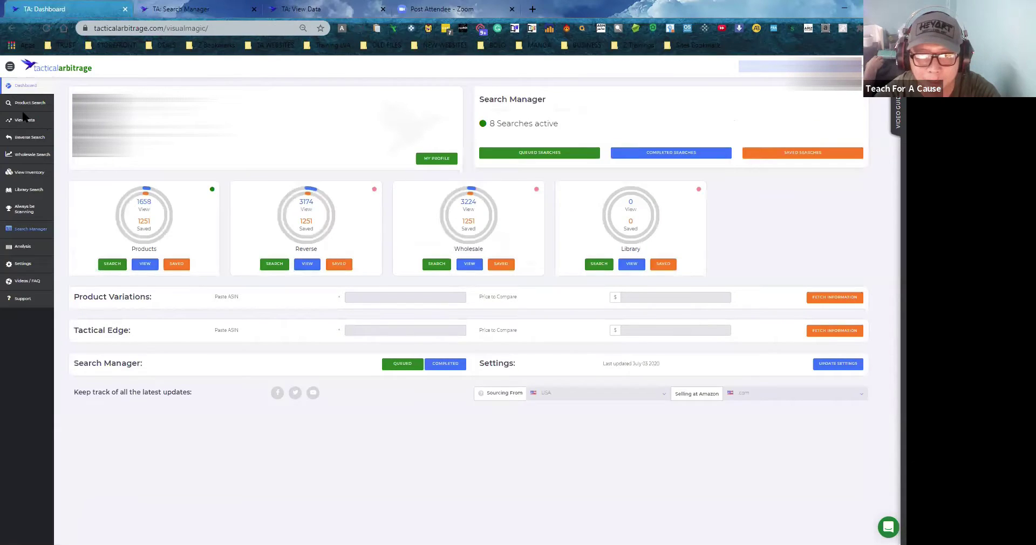
{"action": "left_click", "coordinate": [24, 122]}
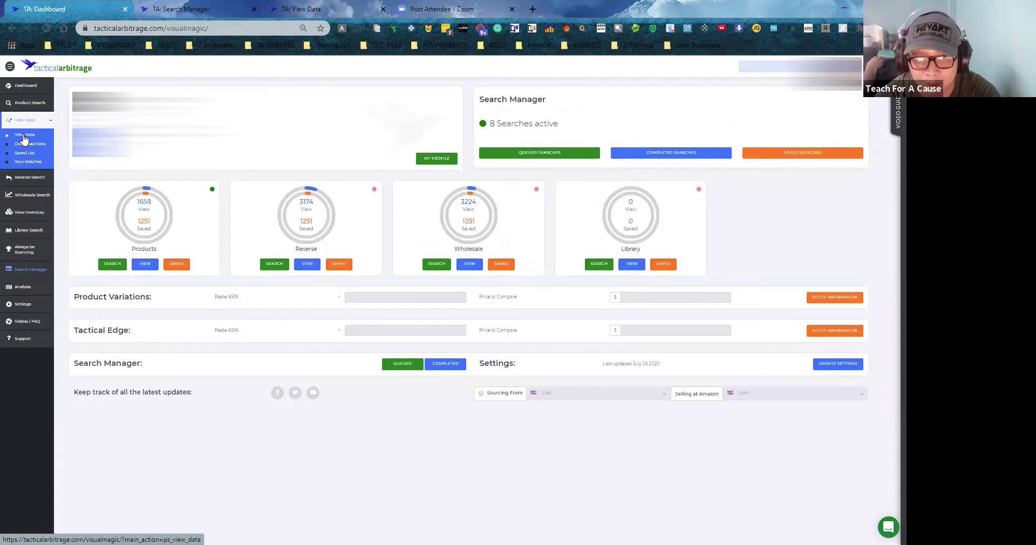
{"action": "right_click", "coordinate": [23, 138]}
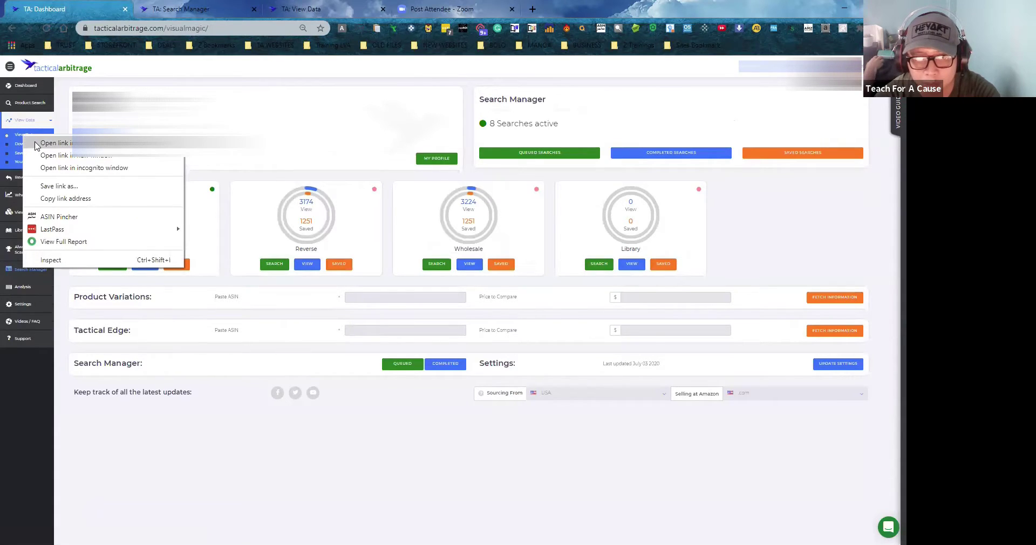
{"action": "left_click", "coordinate": [54, 143]}
{"action": "left_click", "coordinate": [197, 12]}
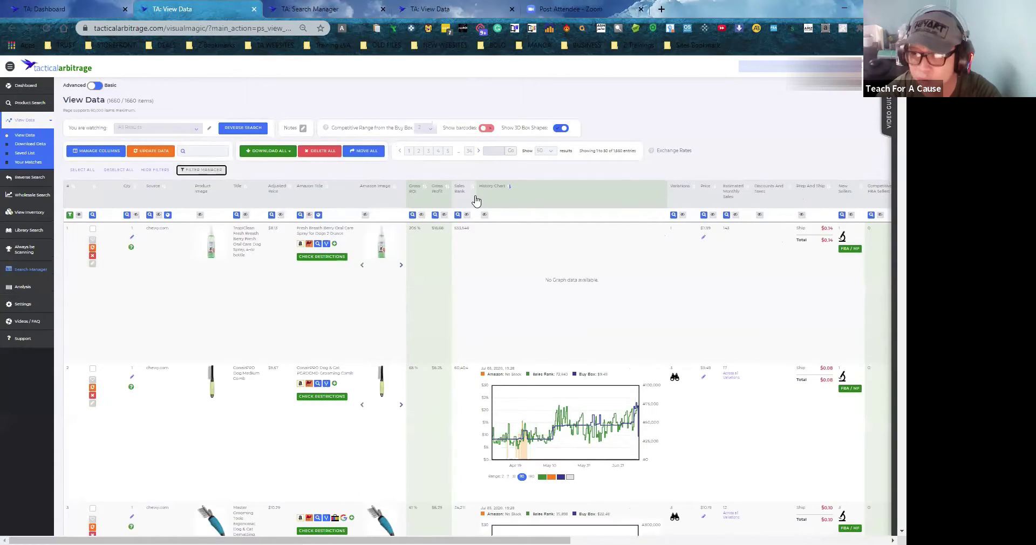
{"action": "scroll", "coordinate": [476, 203], "scroll_direction": "down", "scroll_amount": 6}
{"action": "scroll", "coordinate": [474, 204], "scroll_direction": "up", "scroll_amount": 7}
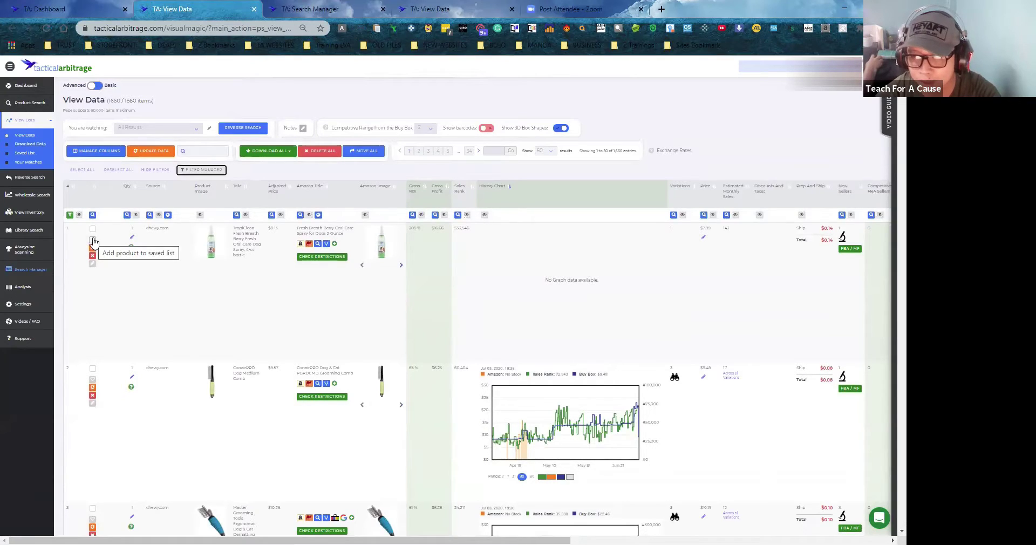
View the saved-list option and the note form of the TropiClean dog spray, and close the note without entering text.
{"action": "left_click", "coordinate": [93, 239]}
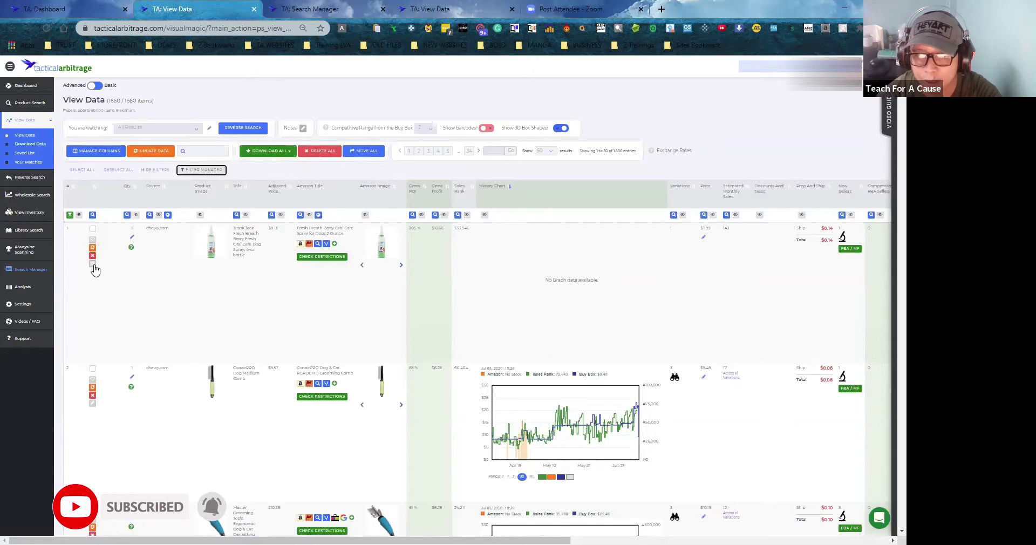
{"action": "left_click", "coordinate": [92, 263]}
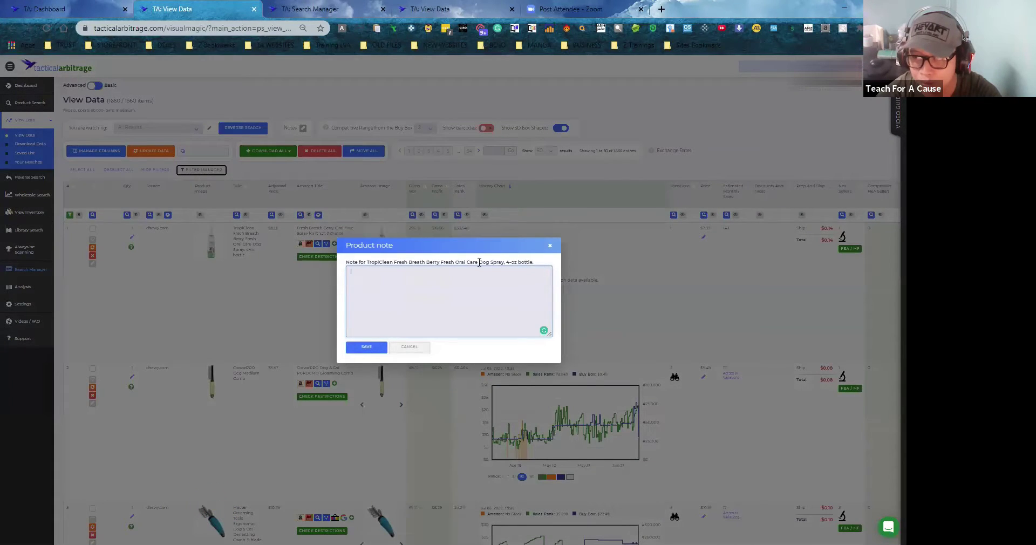
{"action": "left_click", "coordinate": [549, 245]}
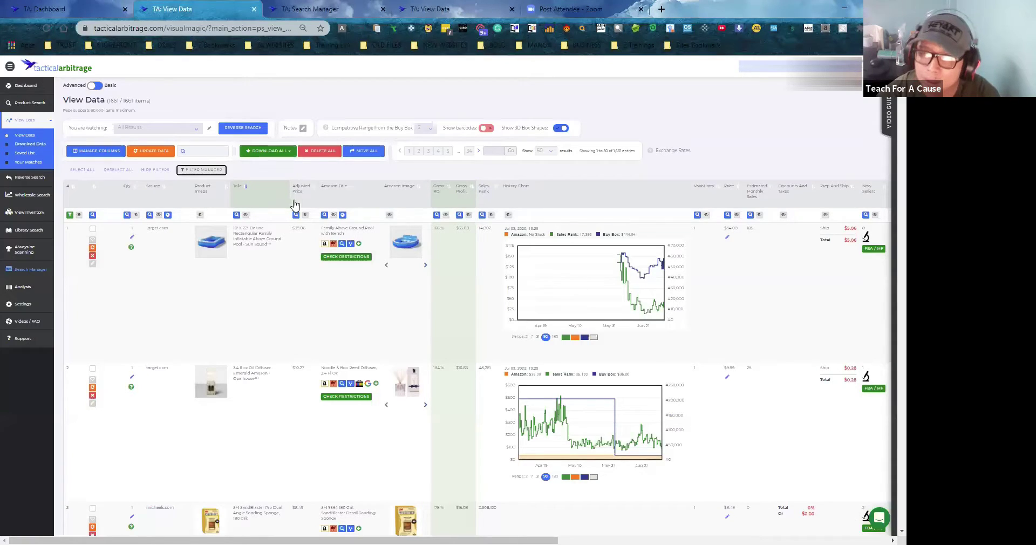
Move the Amazon Image column directly after the Title column for comparing product images.
{"action": "mouse_move", "coordinate": [368, 191]}
{"action": "left_mouse_down"}
{"action": "mouse_move", "coordinate": [215, 194]}
{"action": "mouse_move", "coordinate": [354, 197]}
{"action": "left_mouse_up"}
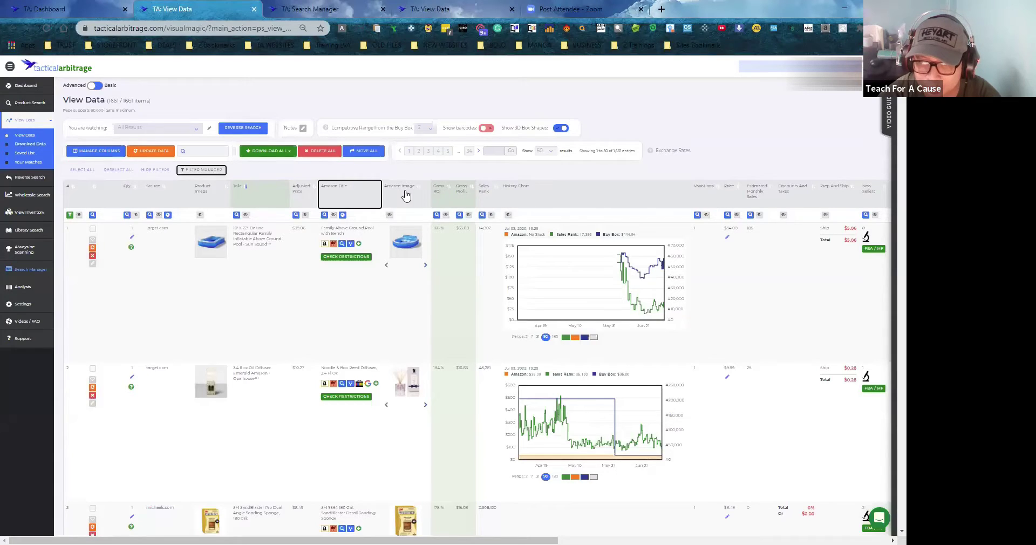
{"action": "left_click_drag", "start_coordinate": [334, 196], "coordinate": [293, 192]}
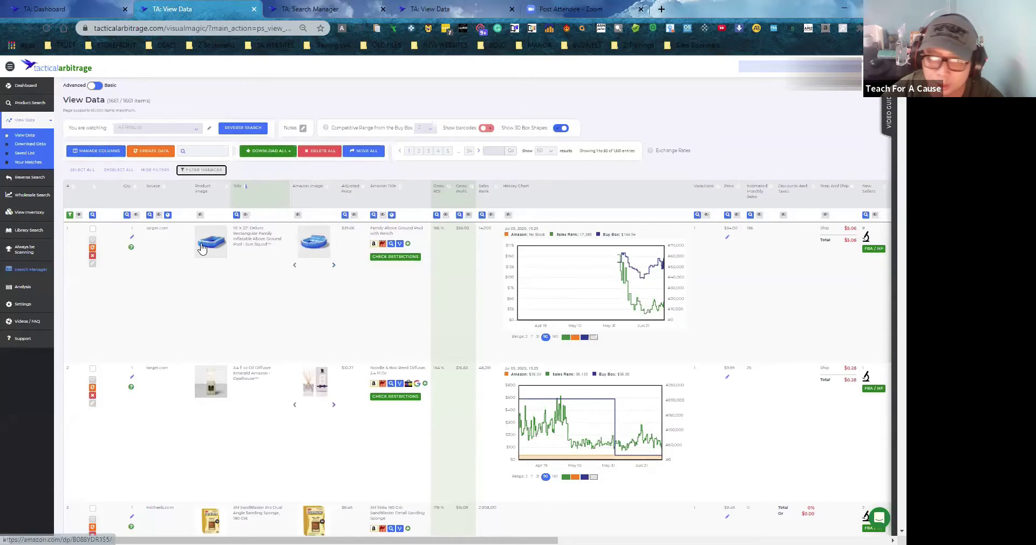
{"action": "mouse_move", "coordinate": [327, 249]}
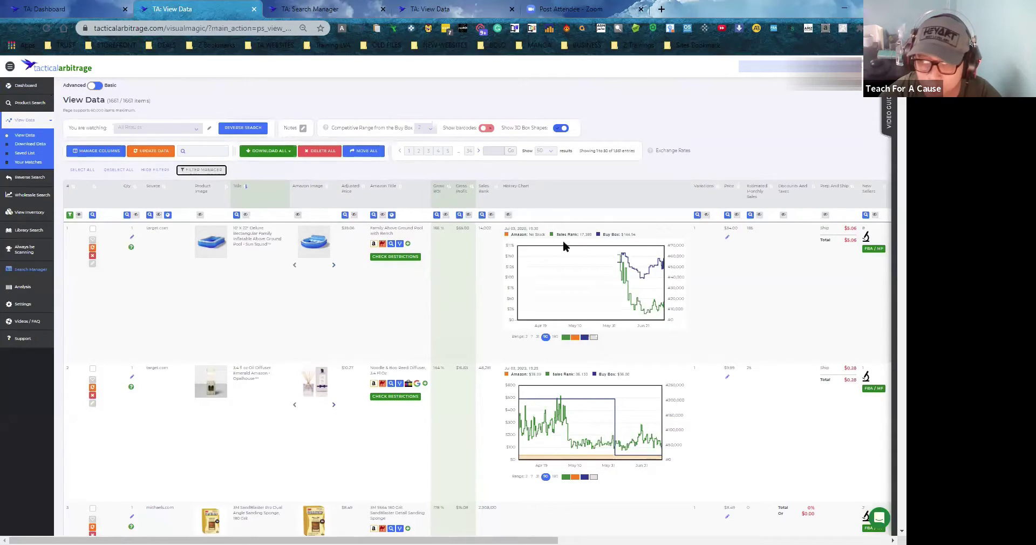
Move the first product, the Sun Squad inflatable family pool, to the saved folder "Z Search and Check".
{"action": "left_click", "coordinate": [92, 247]}
{"action": "left_click", "coordinate": [168, 244]}
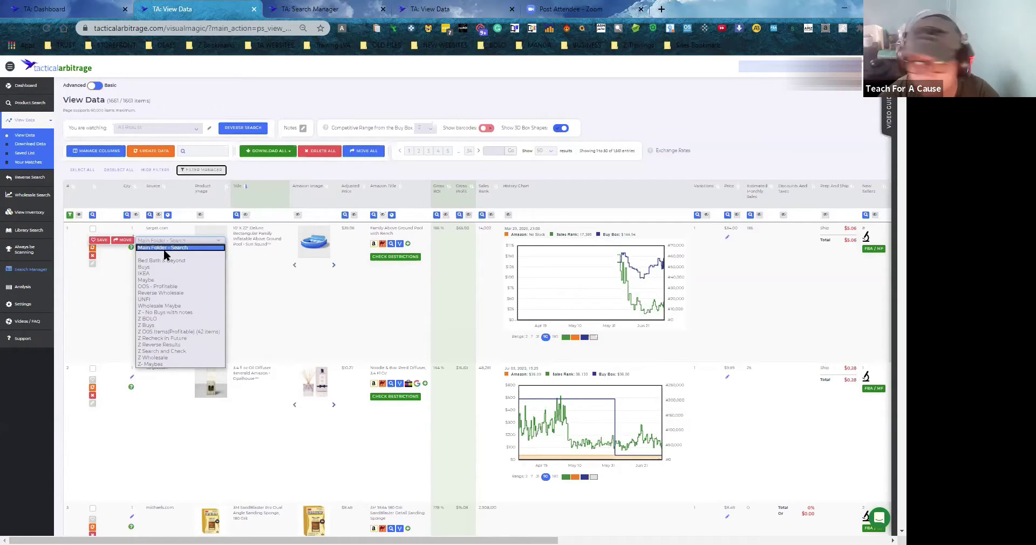
{"action": "left_click", "coordinate": [161, 351]}
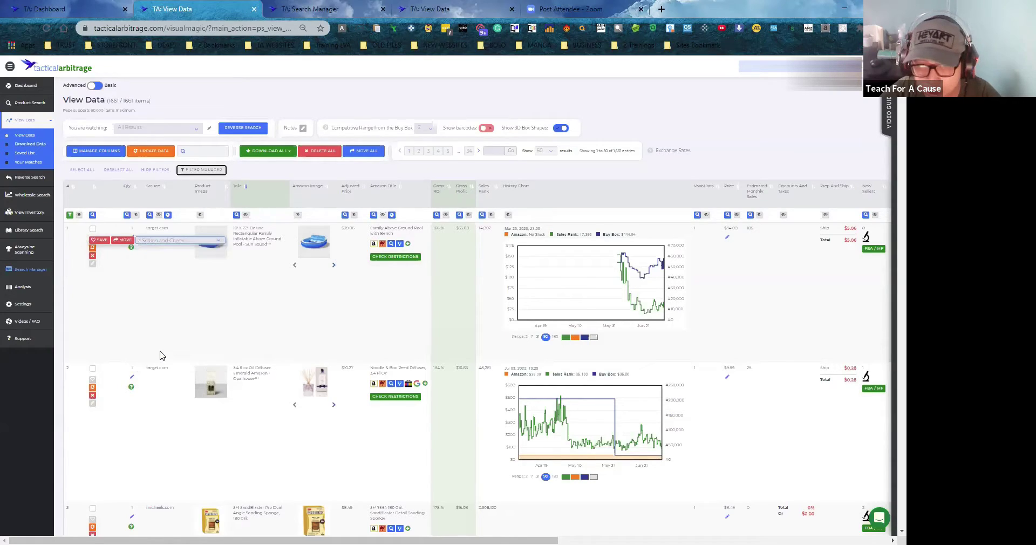
{"action": "left_click", "coordinate": [123, 240]}
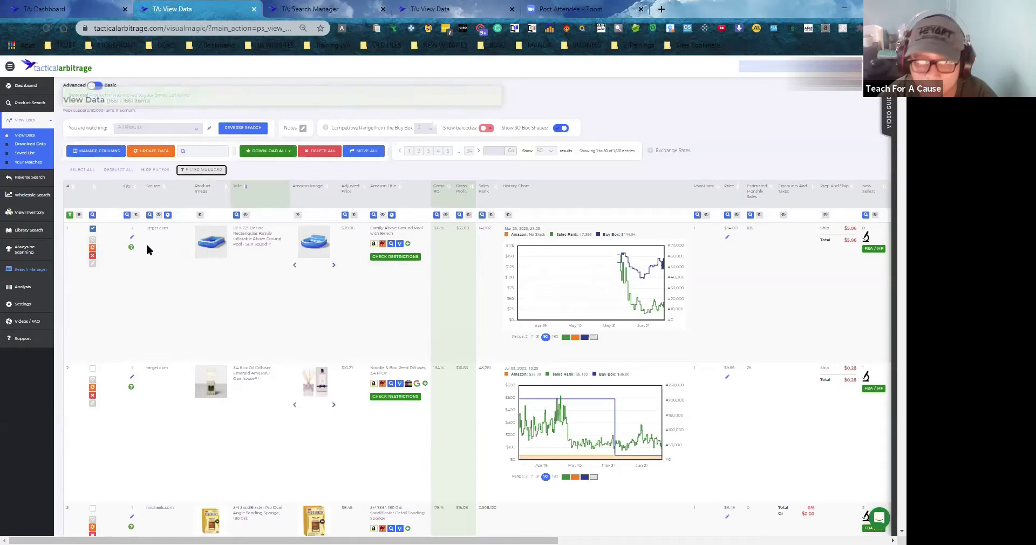
Open the Saved List in a new browser tab and switch to it.
{"action": "right_click", "coordinate": [23, 159]}
{"action": "left_click", "coordinate": [65, 164]}
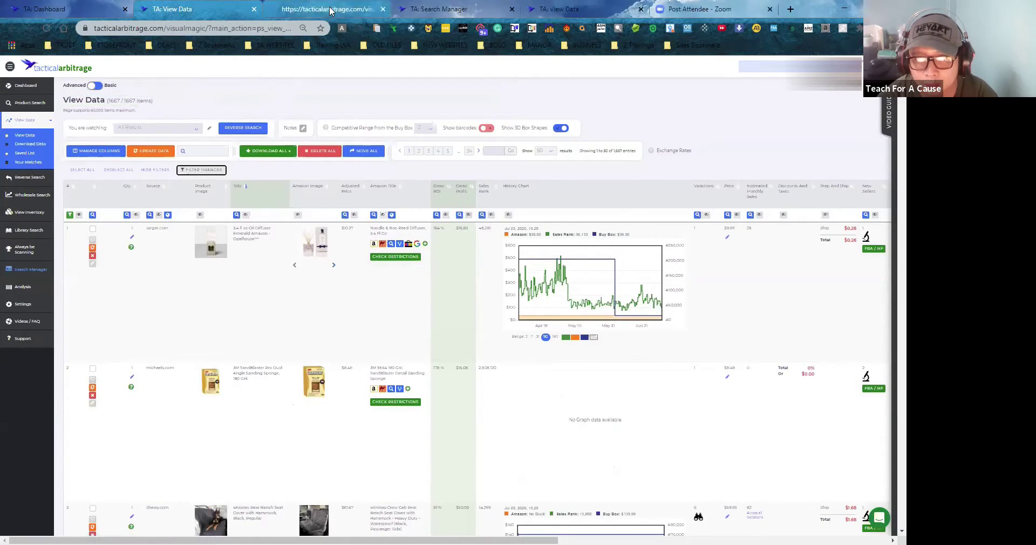
{"action": "left_click", "coordinate": [298, 7]}
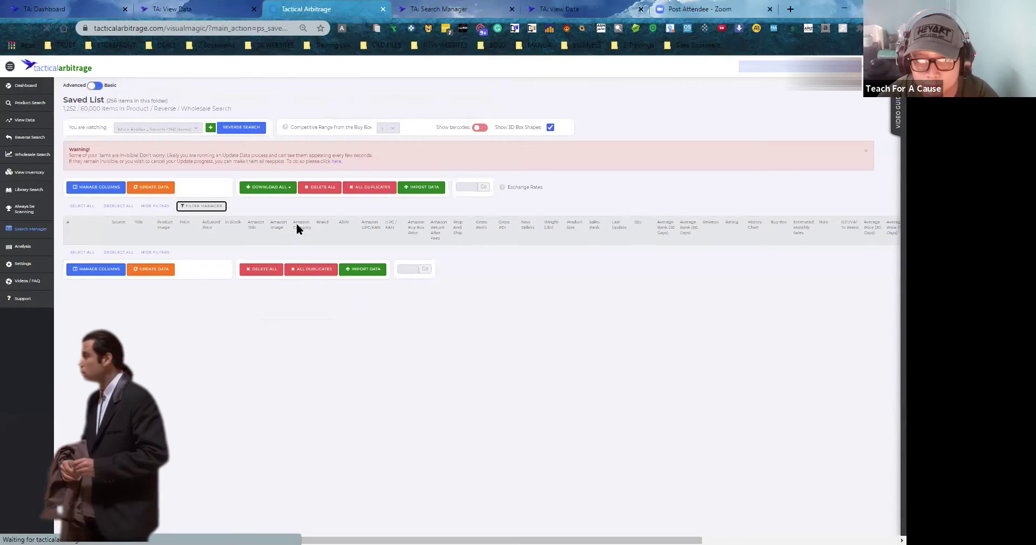
Open the Saved List's form for creating a new folder and close it without creating one.
{"action": "left_click", "coordinate": [210, 127]}
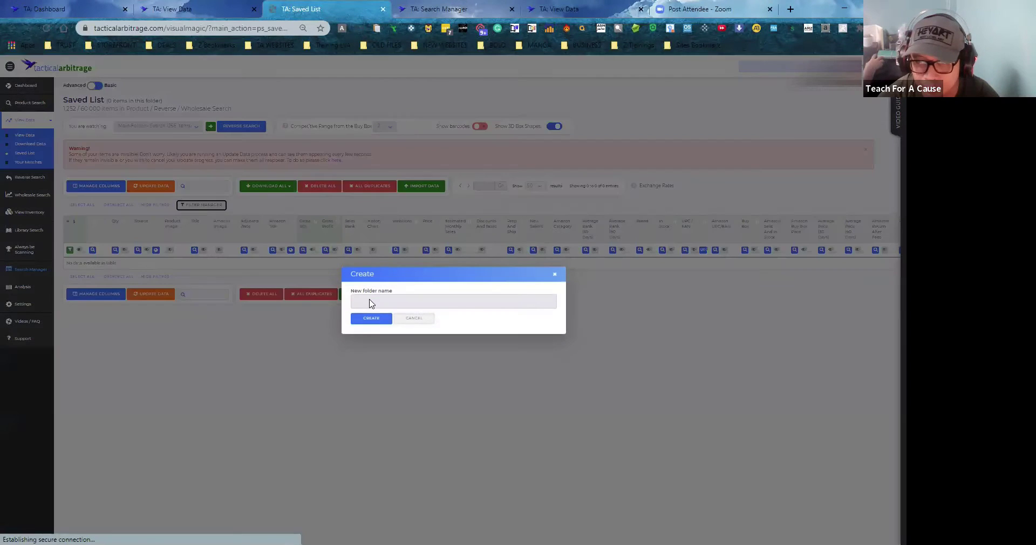
{"action": "left_click", "coordinate": [370, 301]}
{"action": "key", "text": "Return"}
{"action": "type", "text": "z"}
{"action": "key", "text": "Tab"}
{"action": "left_click", "coordinate": [348, 313]}
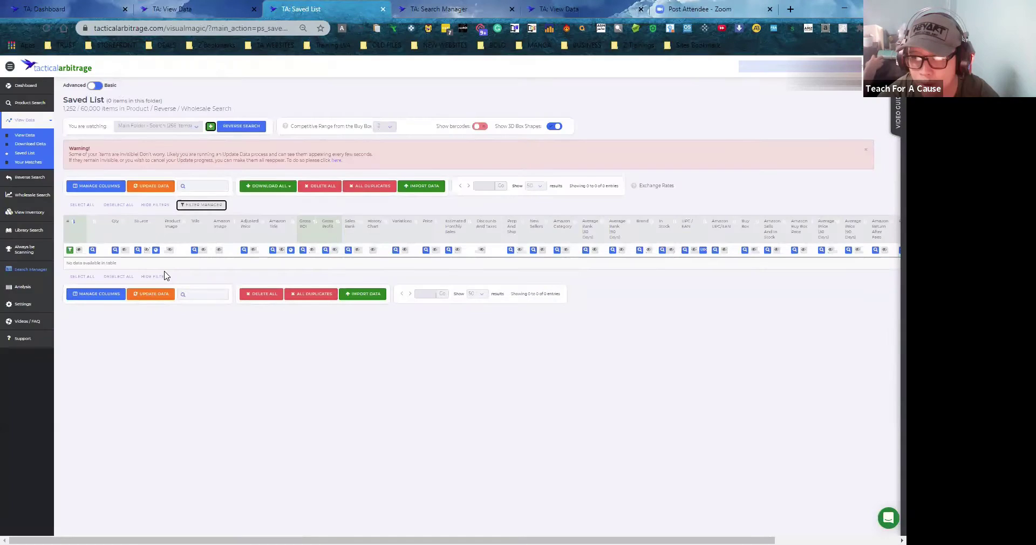
Compare the destination folders offered for the first View Data product with the folder list in the Saved List.
{"action": "left_click", "coordinate": [227, 8]}
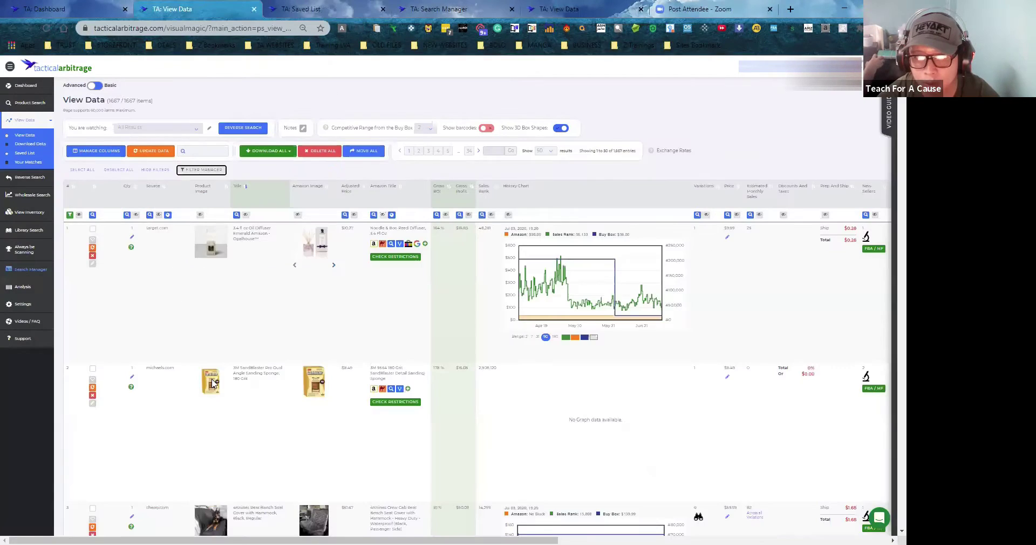
{"action": "left_click", "coordinate": [92, 247]}
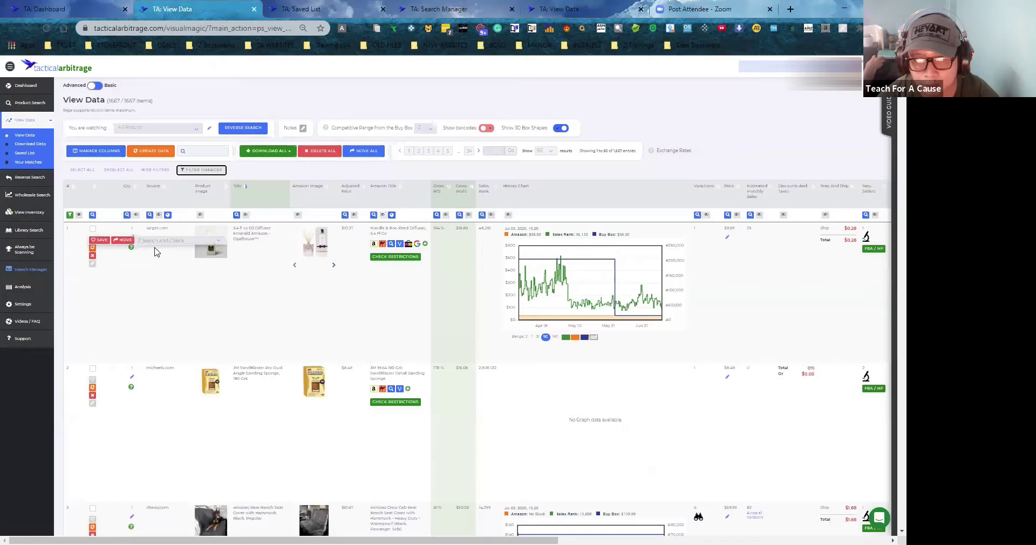
{"action": "left_click", "coordinate": [159, 241]}
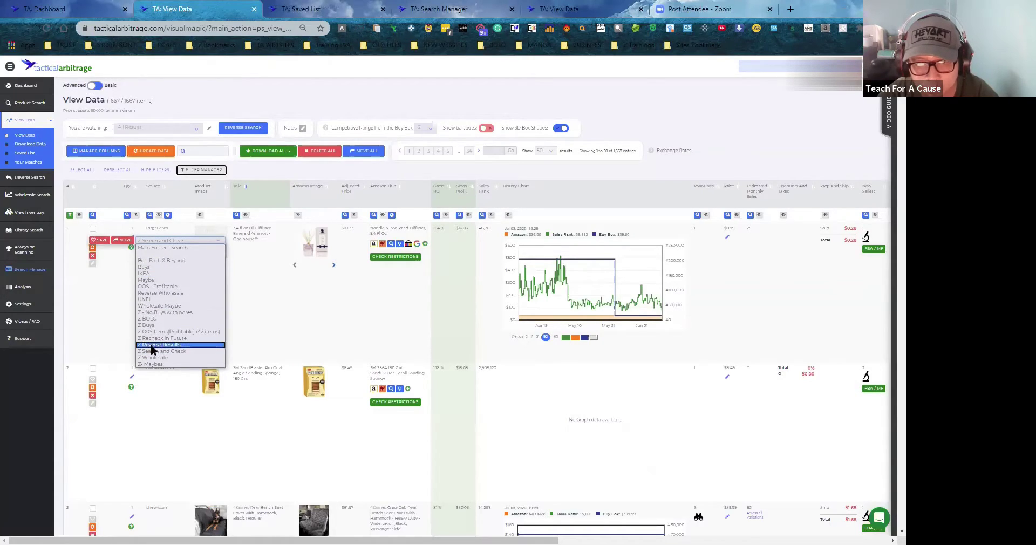
{"action": "left_click", "coordinate": [268, 11]}
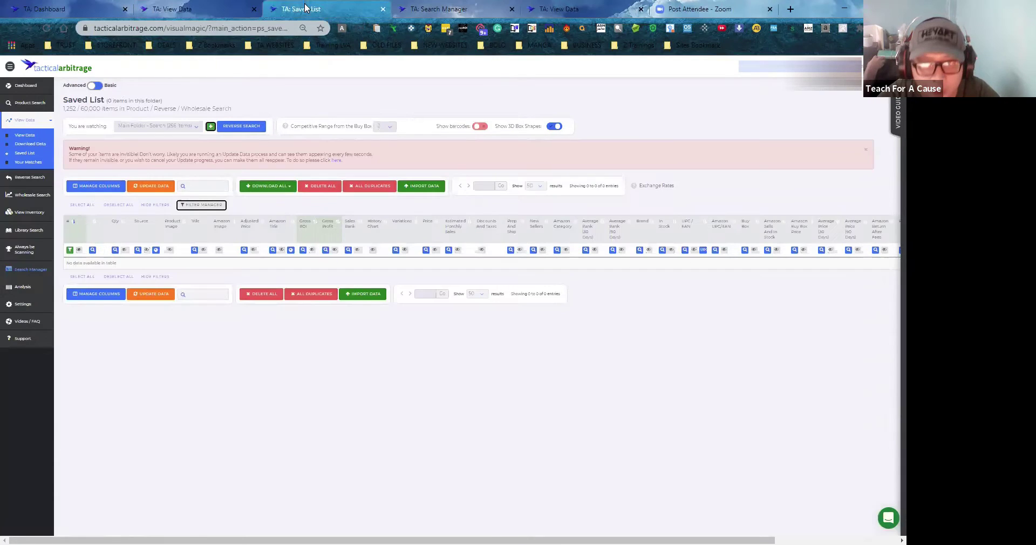
{"action": "left_click", "coordinate": [198, 127]}
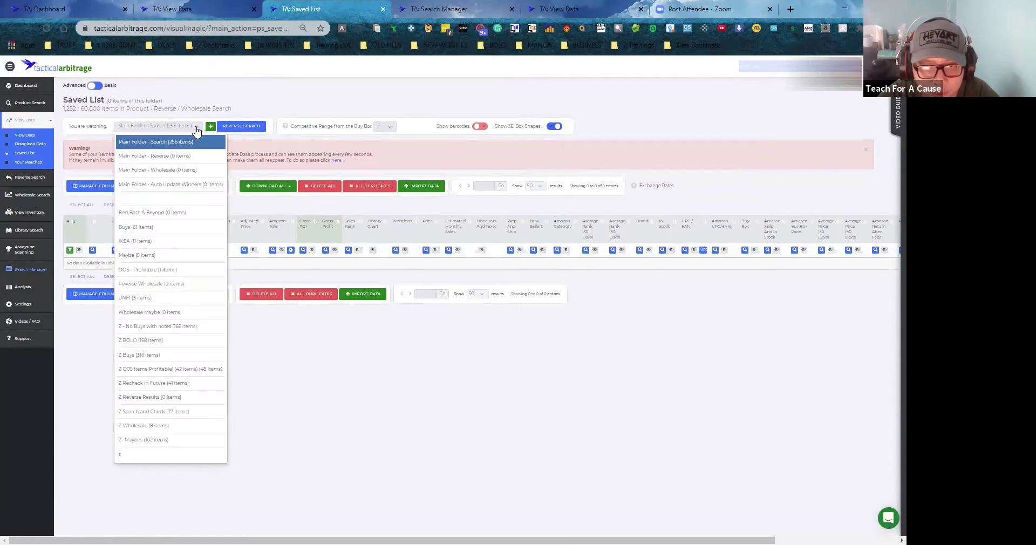
{"action": "left_click", "coordinate": [235, 7]}
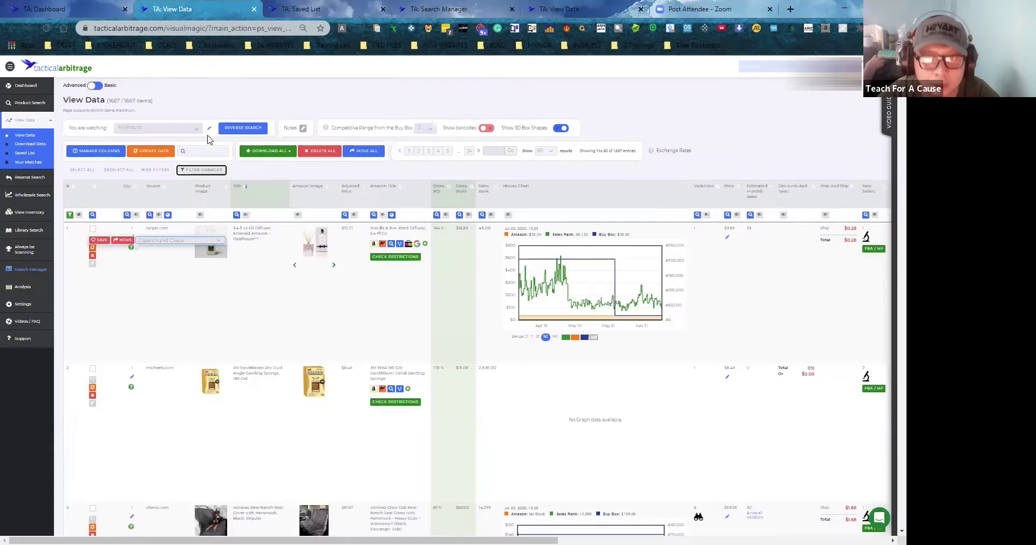
Reload View Data and pick the folder z from the first product's destination folders without saving or moving it.
{"action": "left_click", "coordinate": [178, 32]}
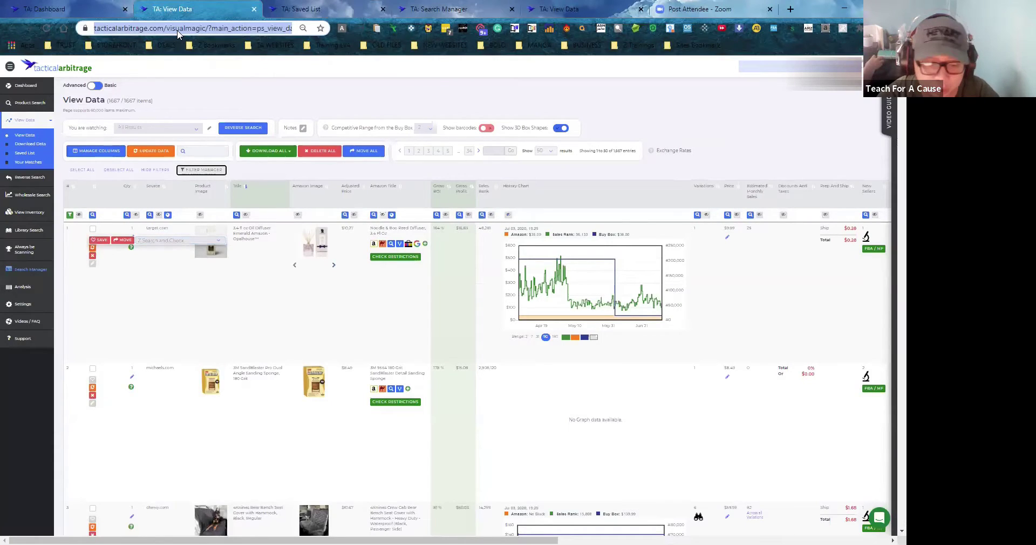
{"action": "key", "text": "Return"}
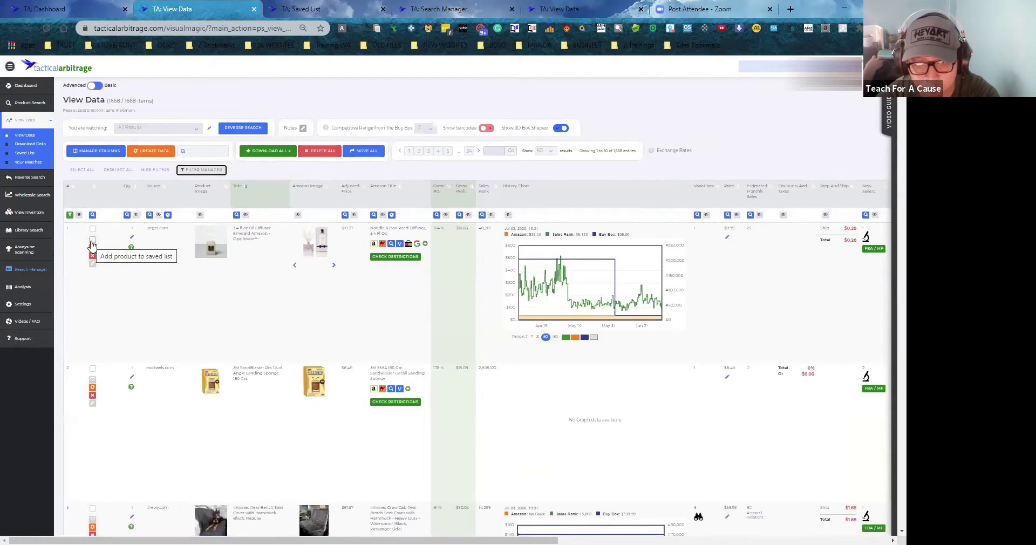
{"action": "left_click", "coordinate": [92, 243]}
{"action": "left_click", "coordinate": [154, 241]}
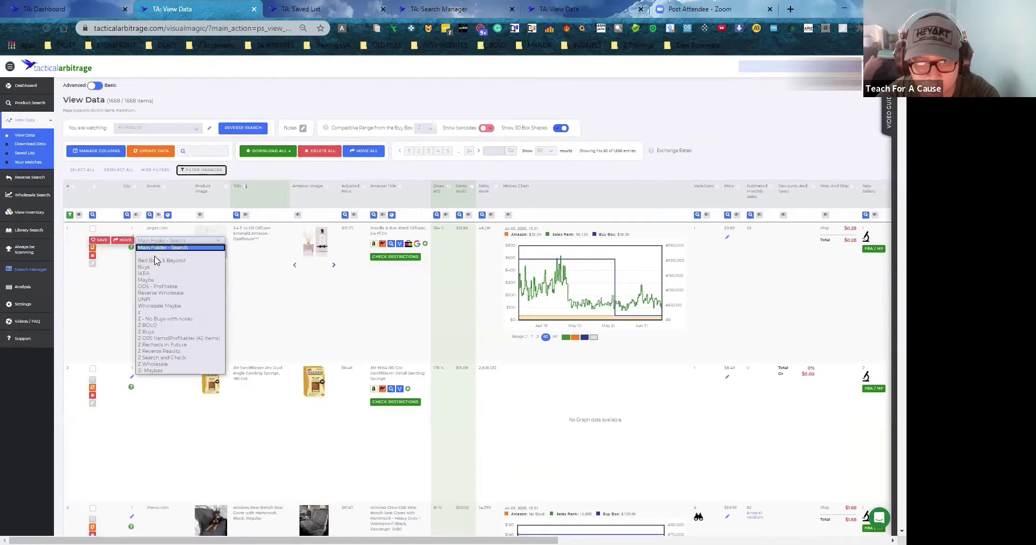
{"action": "left_click", "coordinate": [154, 313]}
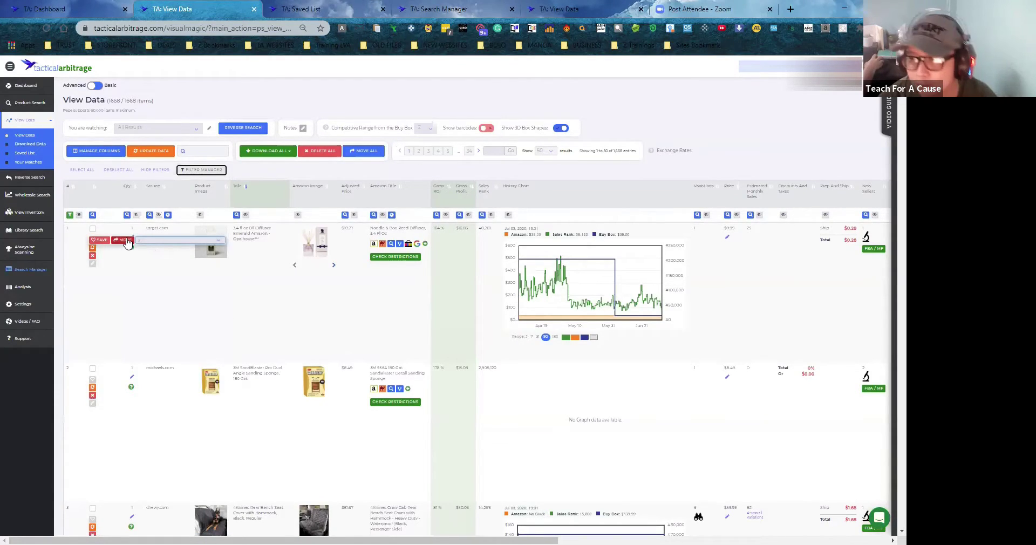
{"action": "left_click", "coordinate": [300, 9]}
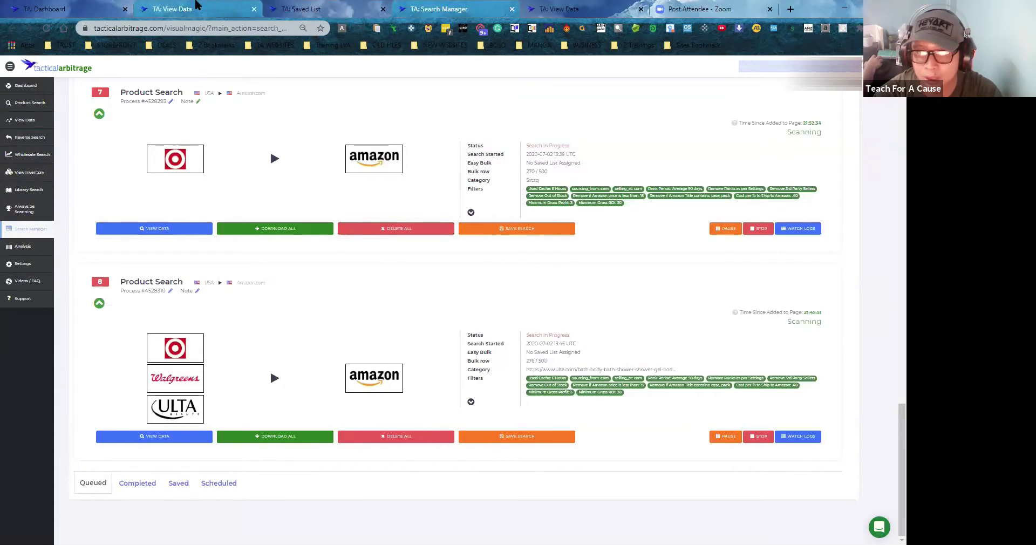
{"action": "left_click", "coordinate": [172, 9]}
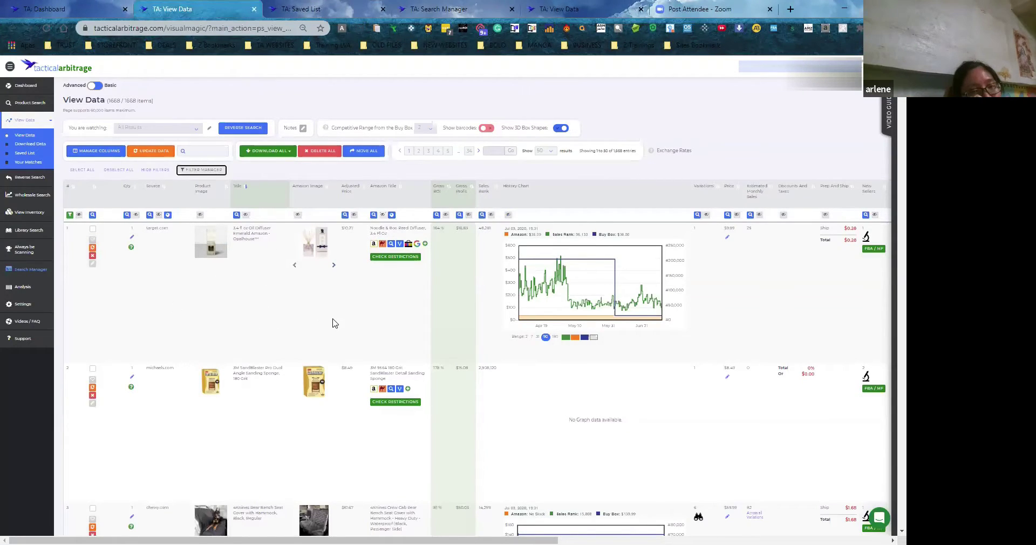
{"action": "scroll", "coordinate": [334, 323], "scroll_direction": "down", "scroll_amount": 1}
{"action": "scroll", "coordinate": [258, 227], "scroll_direction": "up", "scroll_amount": 1}
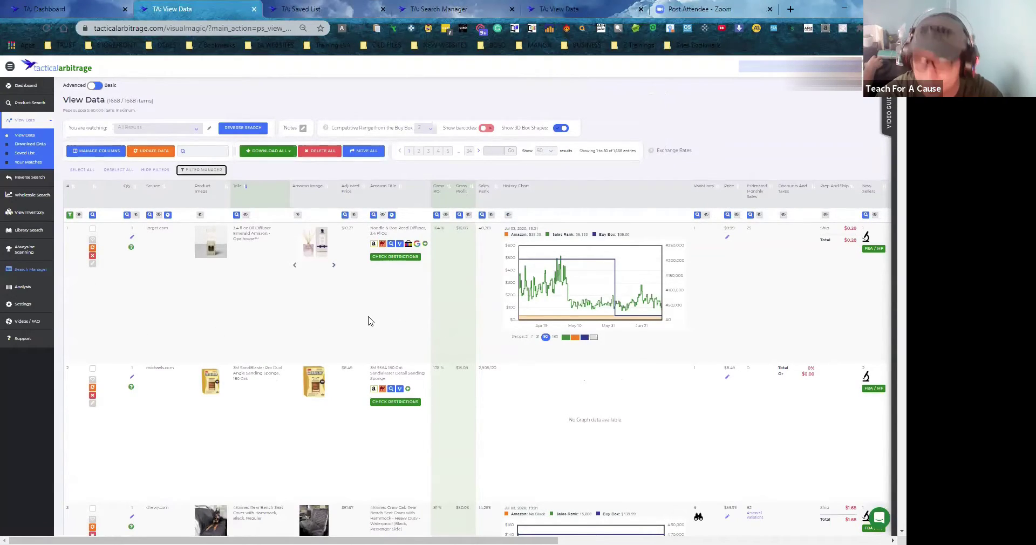
Open the first product's source page at Target and its Amazon listing in new browser tabs, and return to View Data.
{"action": "right_click", "coordinate": [251, 229]}
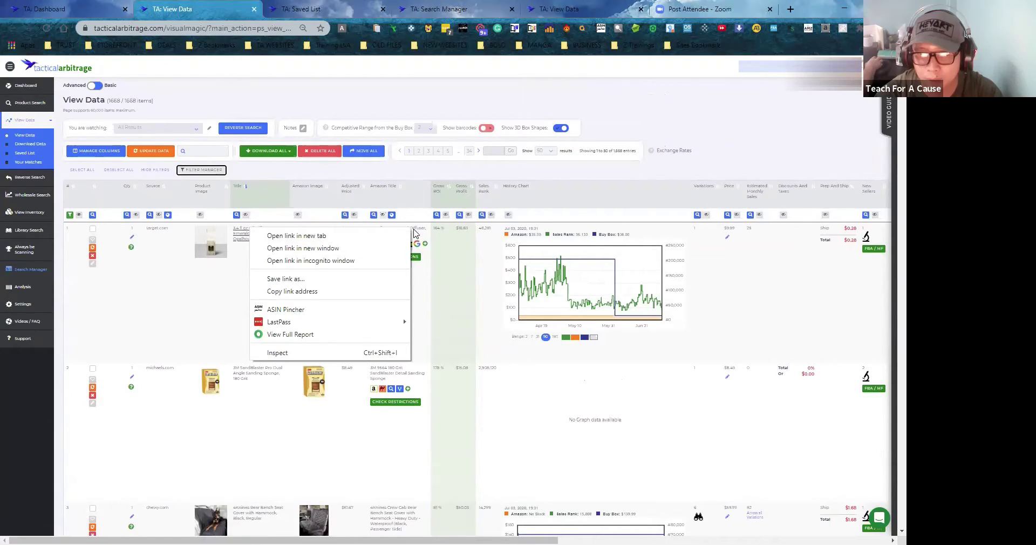
{"action": "left_click", "coordinate": [226, 265]}
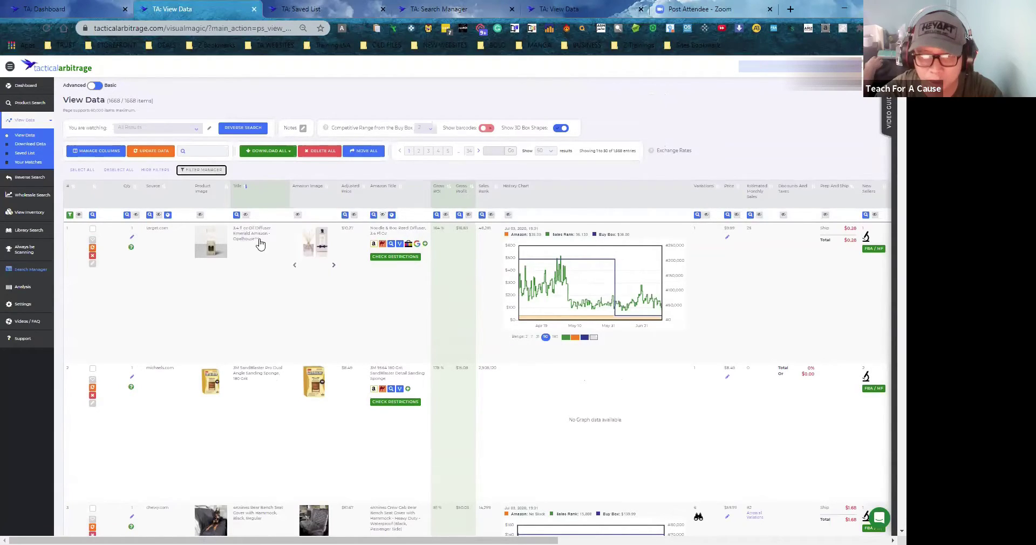
{"action": "left_click", "coordinate": [224, 228]}
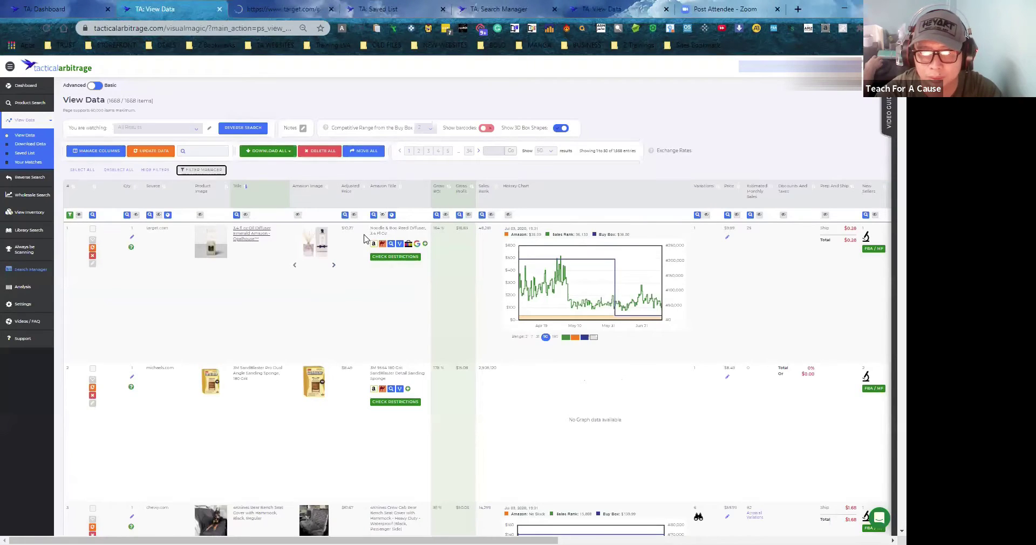
{"action": "left_click", "coordinate": [381, 227]}
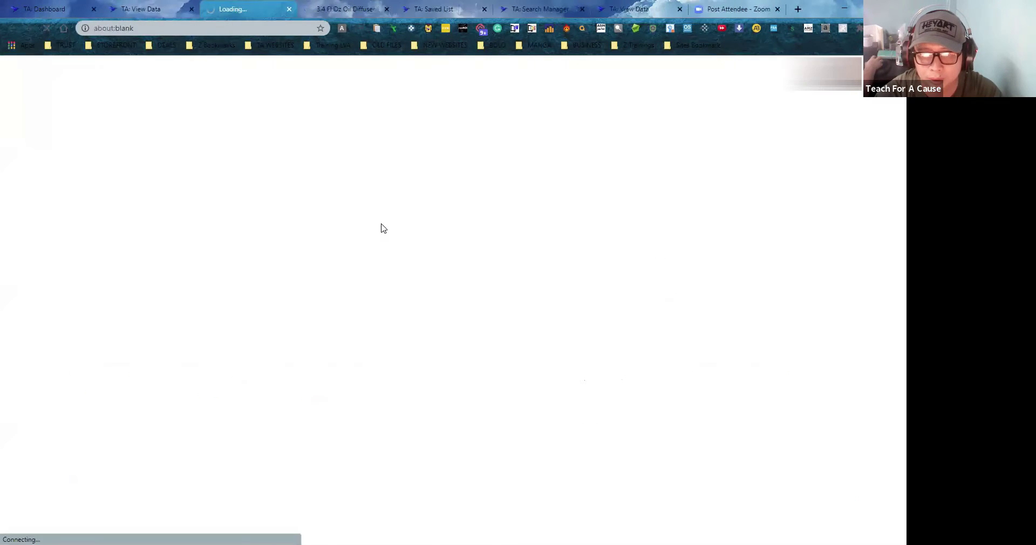
{"action": "left_click", "coordinate": [168, 9]}
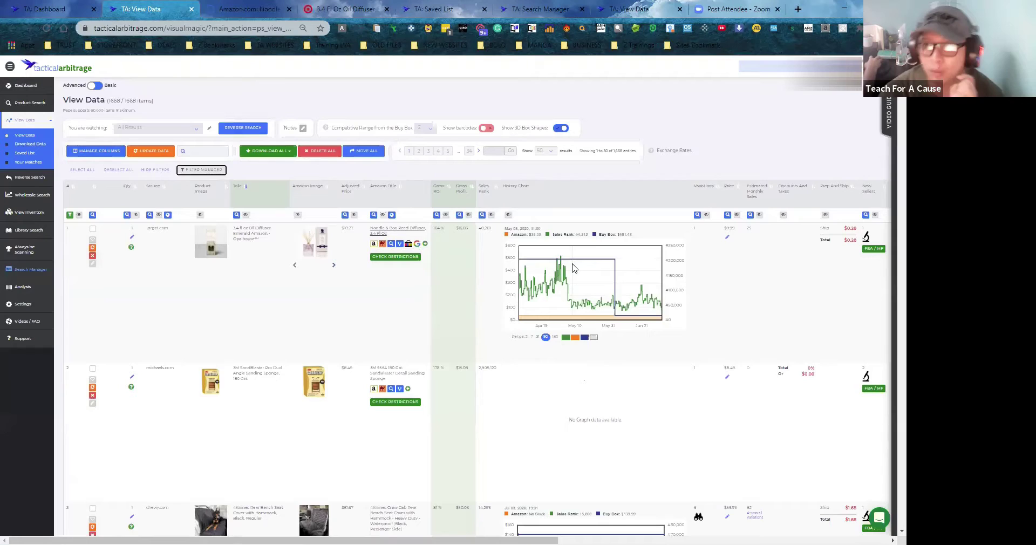
Examine the destination URL, mouseover text and appearance options for adding a custom link, and leave the form without saving.
{"action": "left_click", "coordinate": [424, 244]}
{"action": "left_click", "coordinate": [426, 274]}
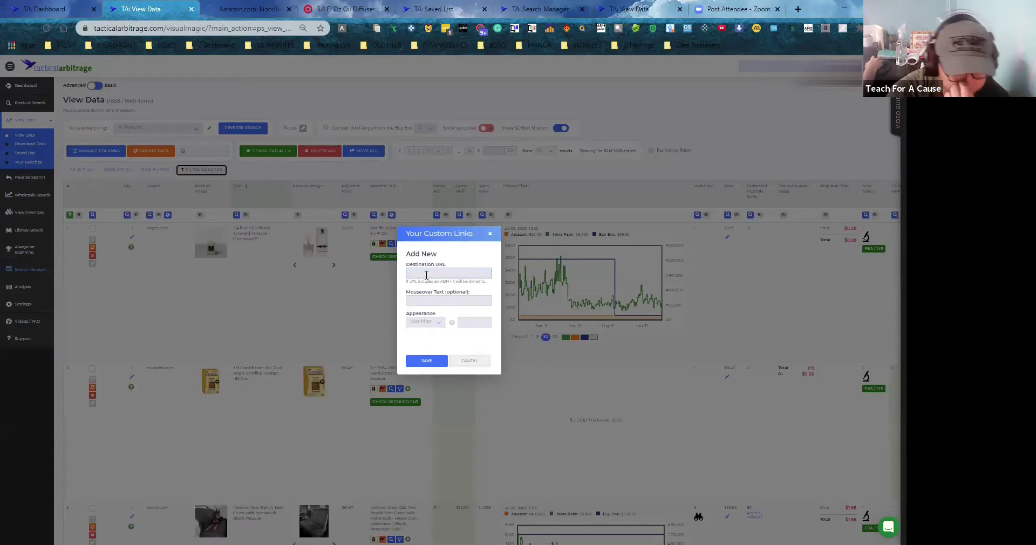
{"action": "left_click", "coordinate": [440, 302]}
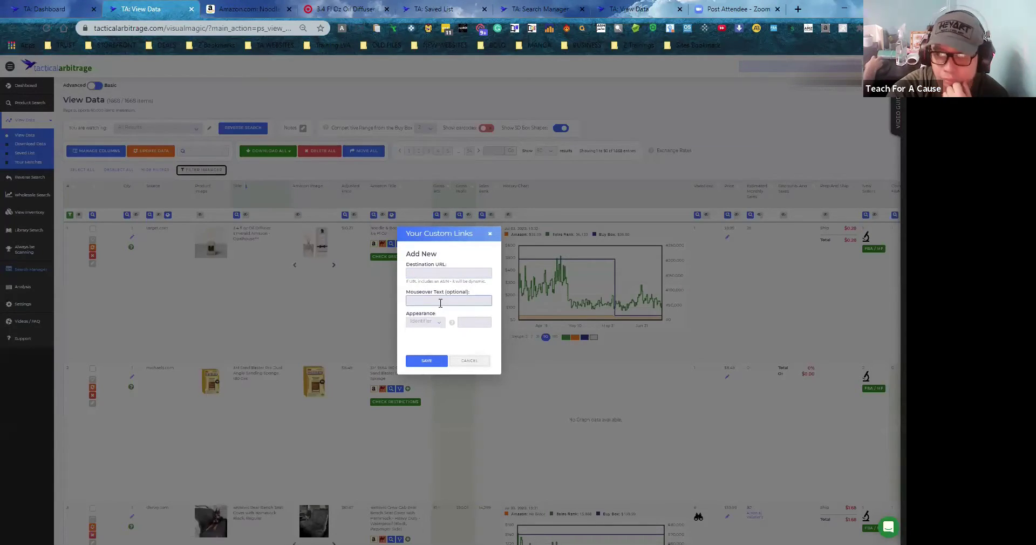
{"action": "left_click", "coordinate": [436, 323]}
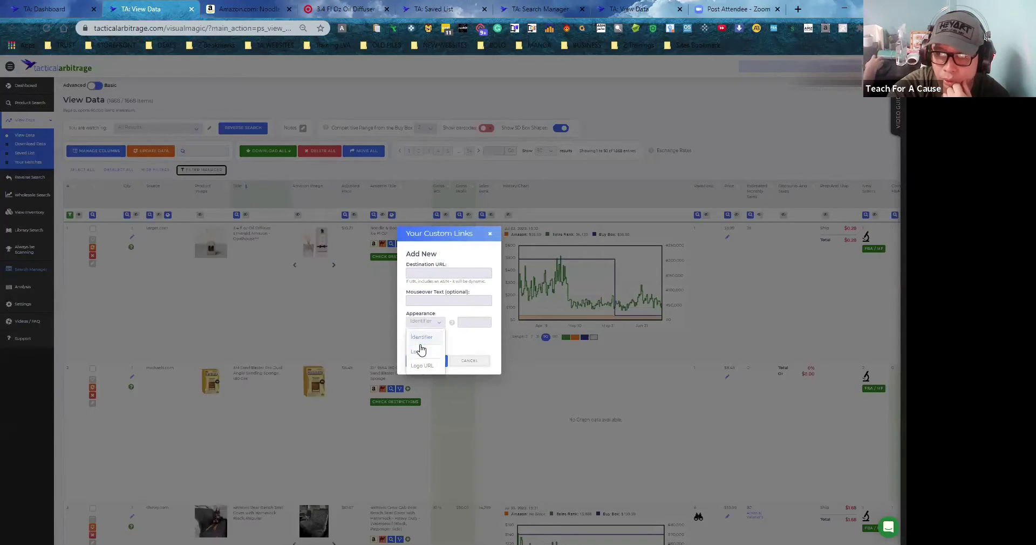
{"action": "left_click", "coordinate": [475, 344]}
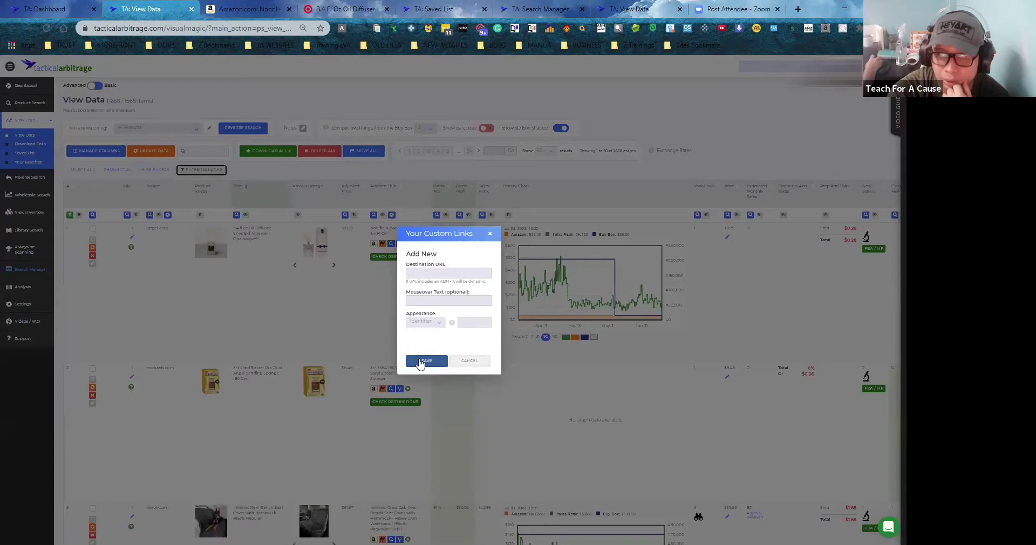
{"action": "left_click", "coordinate": [491, 235]}
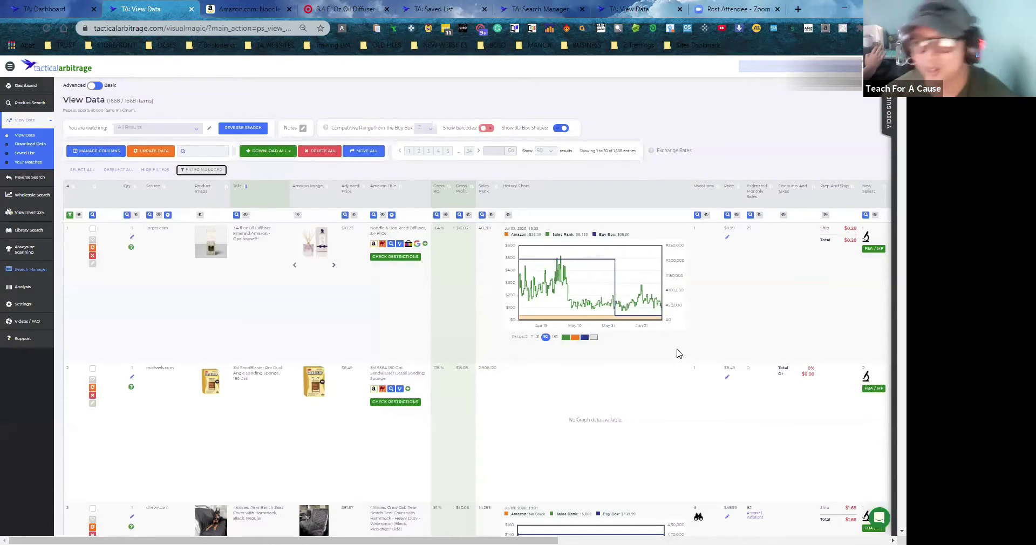
{"action": "left_click", "coordinate": [424, 245]}
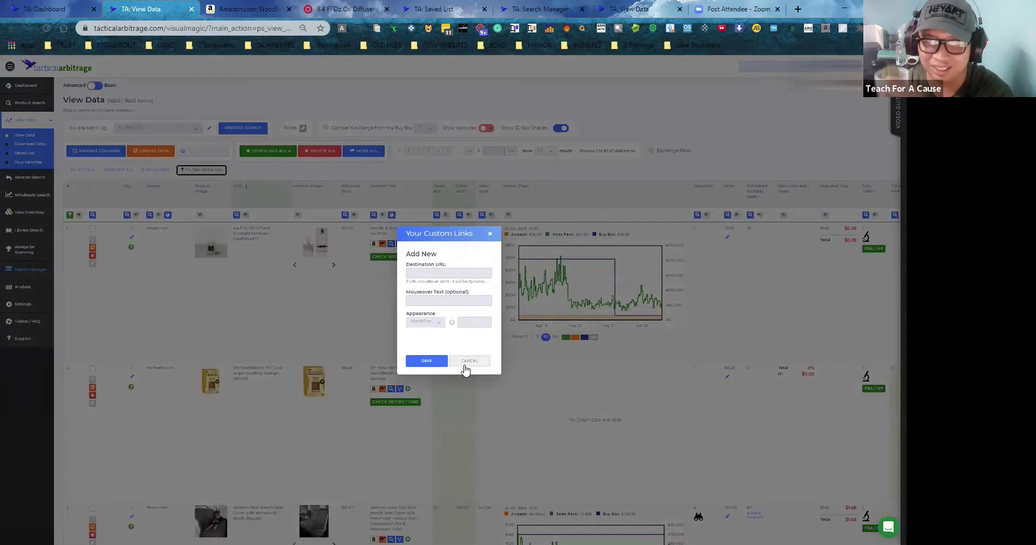
{"action": "left_click", "coordinate": [466, 366]}
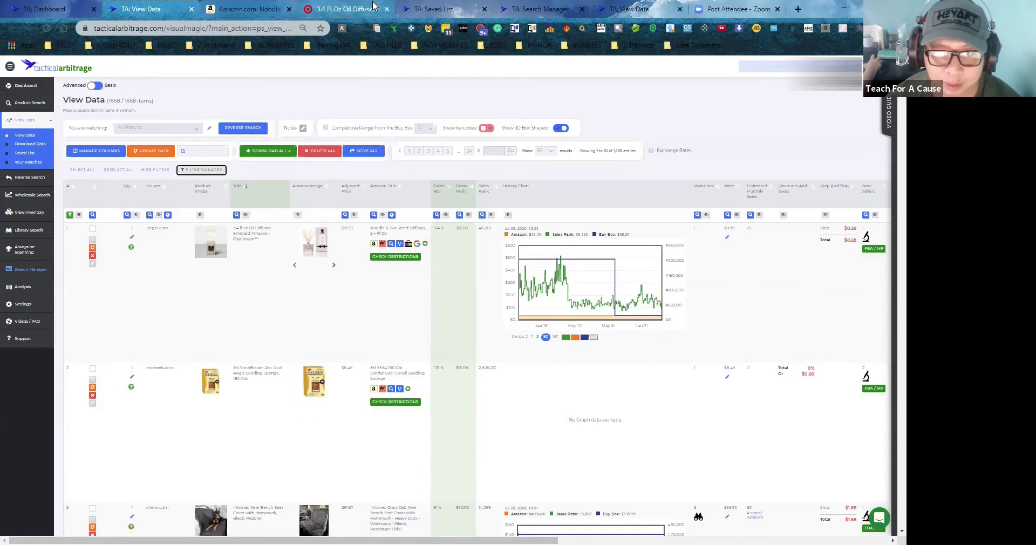
Close all browser tabs except the Tactical Arbitrage Dashboard and View Data.
{"action": "left_click", "coordinate": [294, 12]}
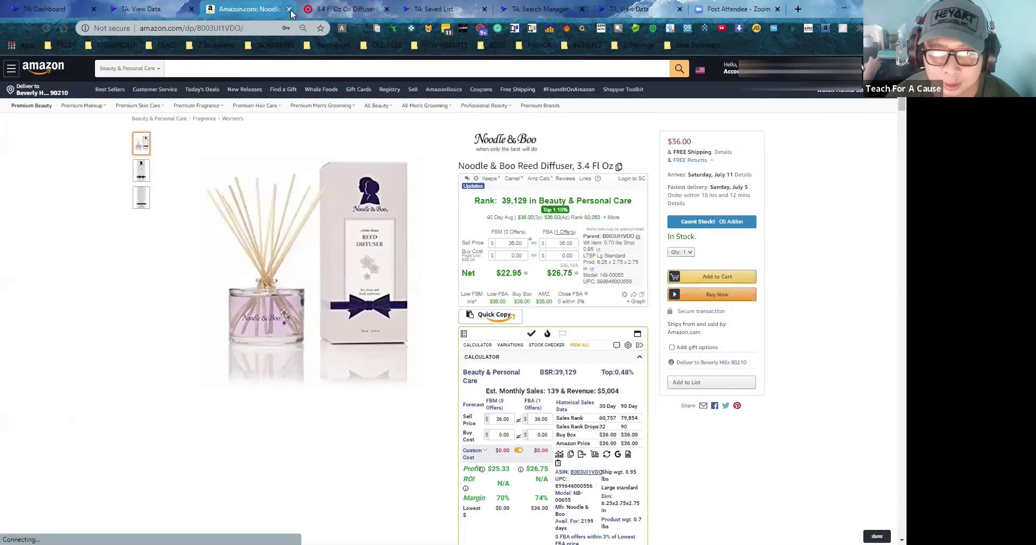
{"action": "left_click", "coordinate": [290, 9]}
{"action": "left_click", "coordinate": [288, 10]}
{"action": "left_click", "coordinate": [289, 9]}
{"action": "left_click", "coordinate": [289, 10]}
{"action": "left_click", "coordinate": [288, 9]}
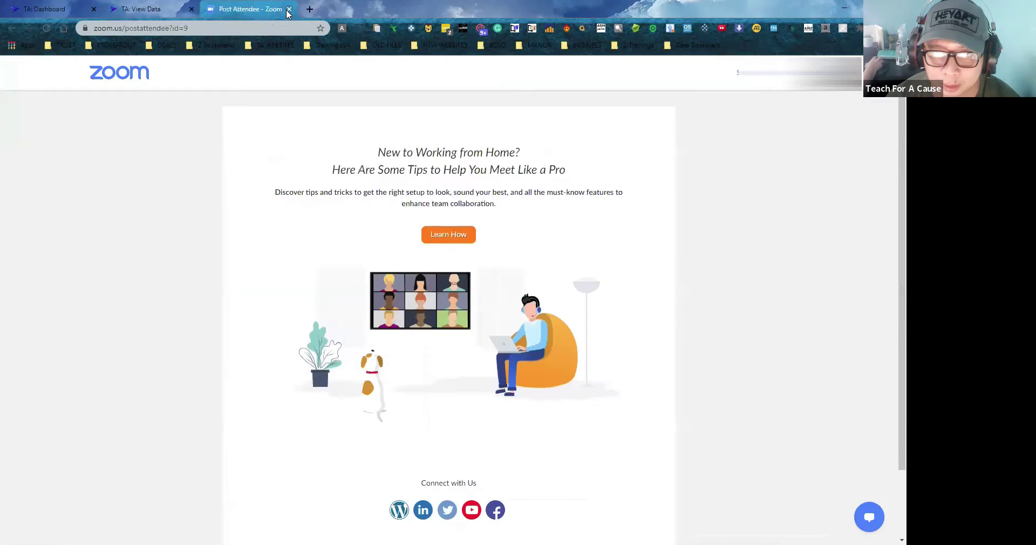
{"action": "left_click", "coordinate": [289, 9]}
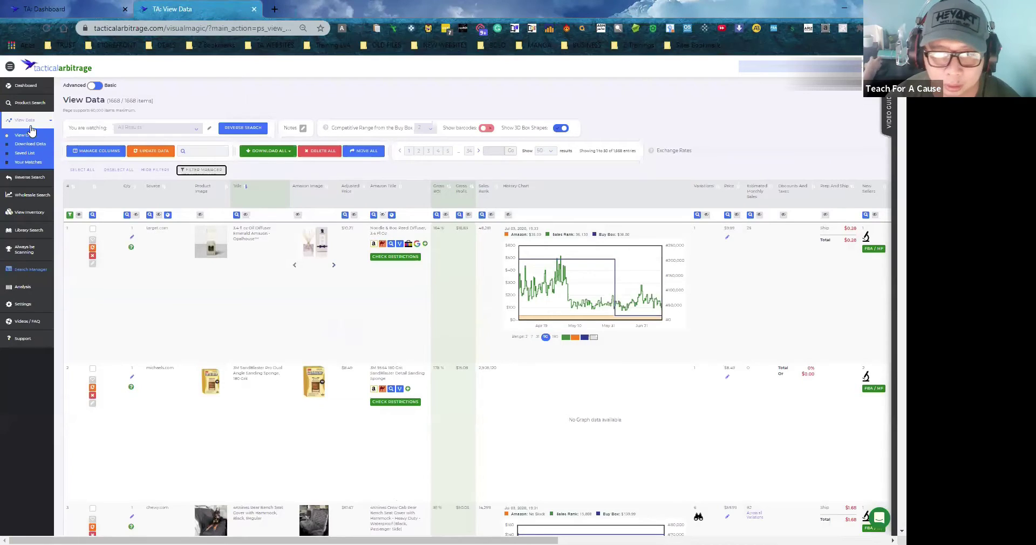
Open the Saved List in a new browser tab and switch to it.
{"action": "right_click", "coordinate": [20, 152]}
{"action": "key", "text": "Escape"}
{"action": "middle_click", "coordinate": [24, 153]}
{"action": "left_click", "coordinate": [340, 8]}
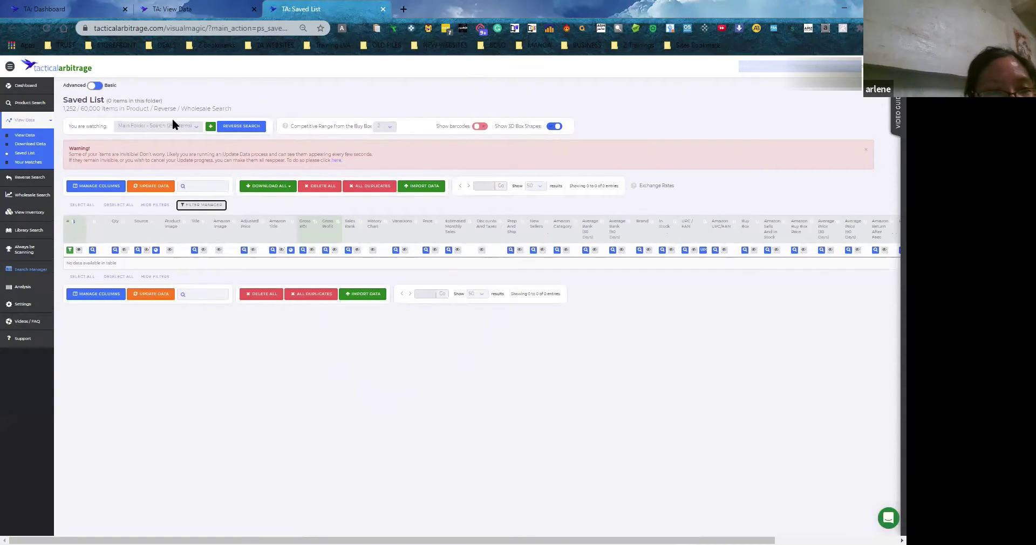
Display the Z Search and Check folder in the Saved List and look across its columns.
{"action": "left_click", "coordinate": [198, 131]}
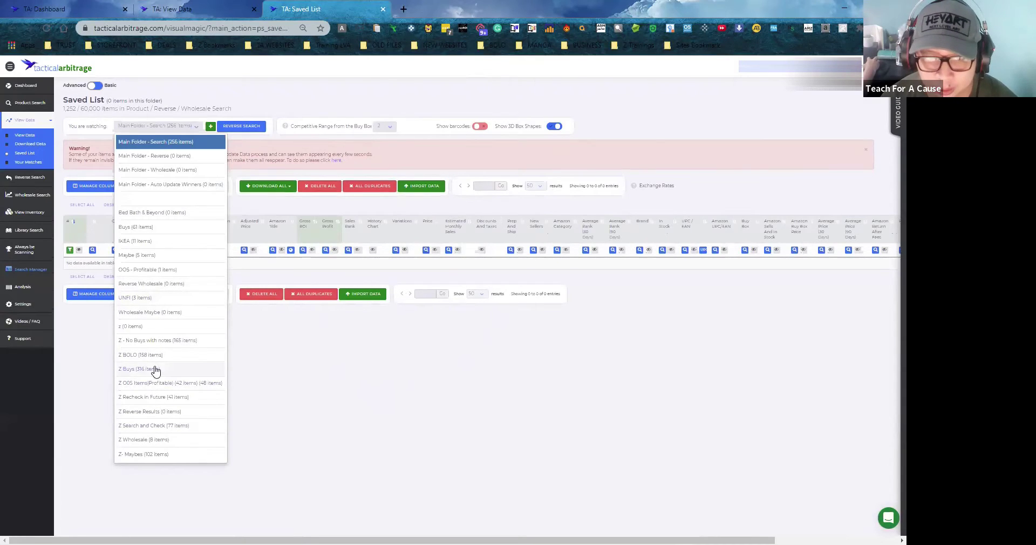
{"action": "left_click", "coordinate": [166, 426]}
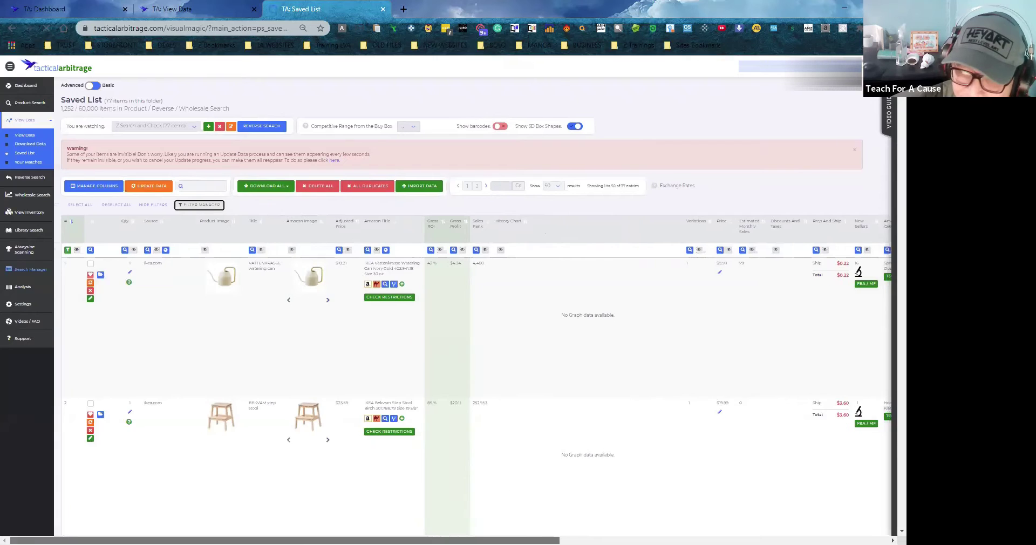
{"action": "scroll", "coordinate": [507, 483], "scroll_direction": "right", "scroll_amount": 8}
{"action": "scroll", "coordinate": [507, 482], "scroll_direction": "left", "scroll_amount": 8}
{"action": "scroll", "coordinate": [889, 532], "scroll_direction": "right", "scroll_amount": 8}
{"action": "scroll", "coordinate": [889, 531], "scroll_direction": "left", "scroll_amount": 8}
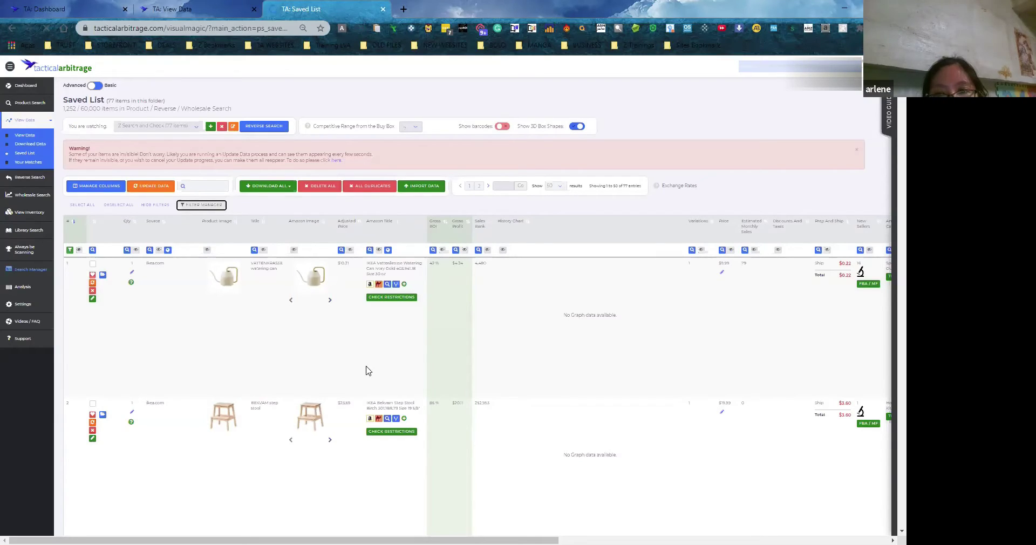
Open the Reverse Search page in a new browser tab and switch to it.
{"action": "left_click", "coordinate": [30, 177]}
{"action": "right_click", "coordinate": [27, 156]}
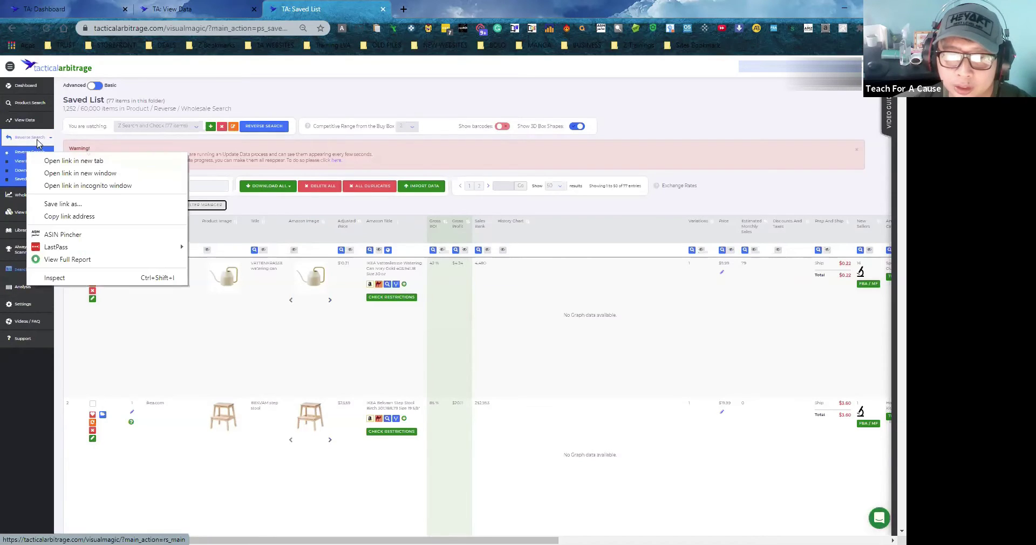
{"action": "left_click", "coordinate": [56, 159]}
{"action": "left_click", "coordinate": [447, 7]}
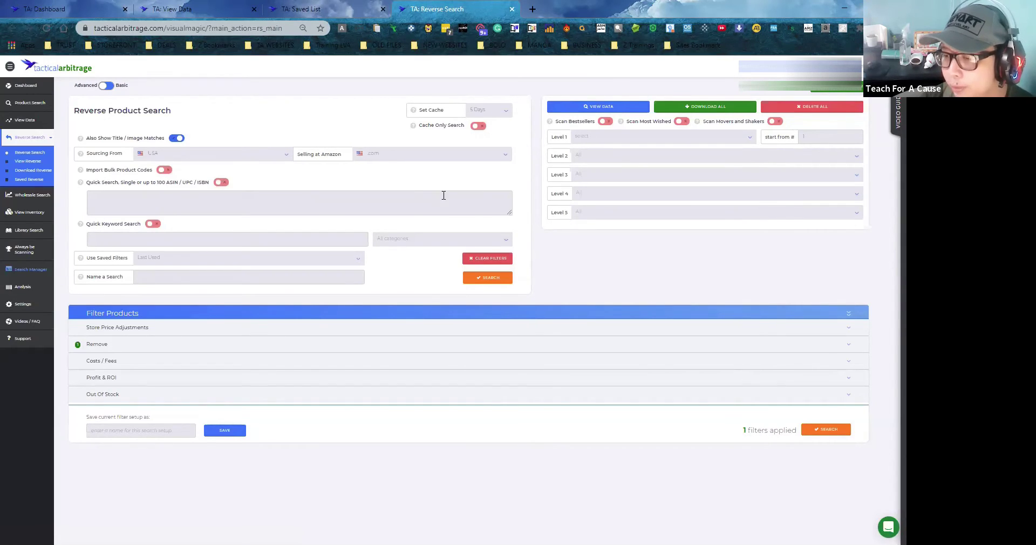
Return to the Saved List, display the Z Buys folder and enlarge its first product's Amazon image.
{"action": "left_click", "coordinate": [302, 8]}
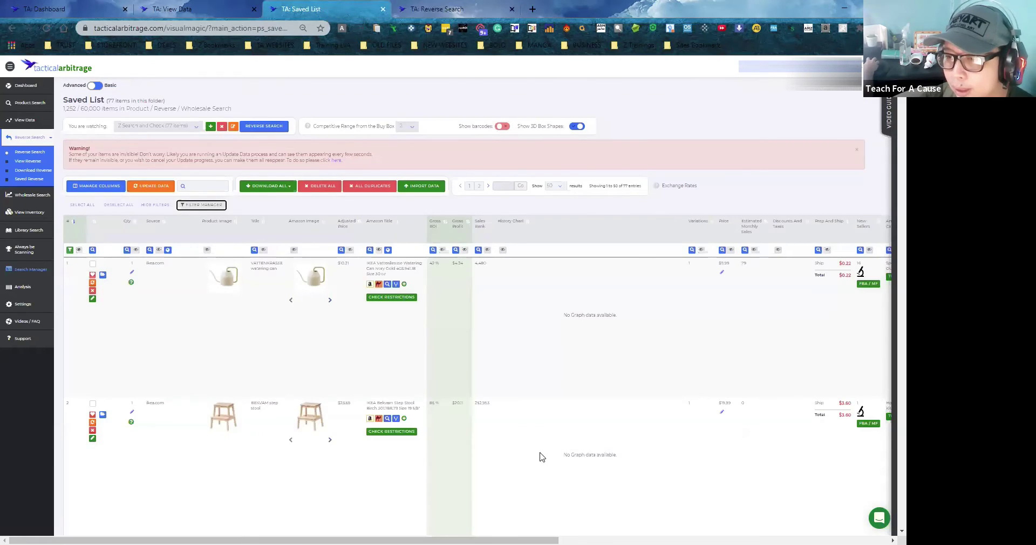
{"action": "mouse_move", "coordinate": [281, 540]}
{"action": "left_mouse_down"}
{"action": "mouse_move", "coordinate": [576, 540]}
{"action": "mouse_move", "coordinate": [279, 540]}
{"action": "left_mouse_up"}
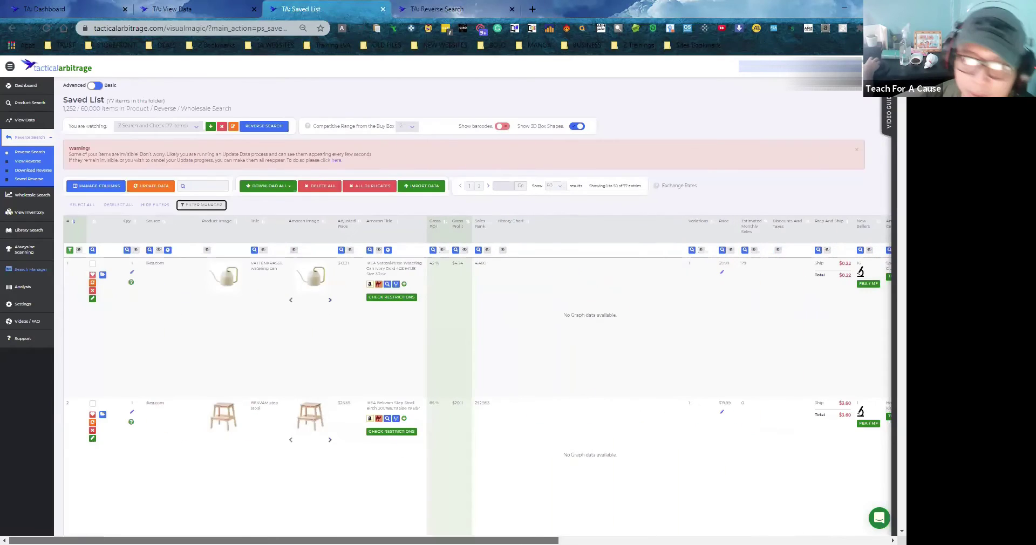
{"action": "left_click", "coordinate": [195, 127]}
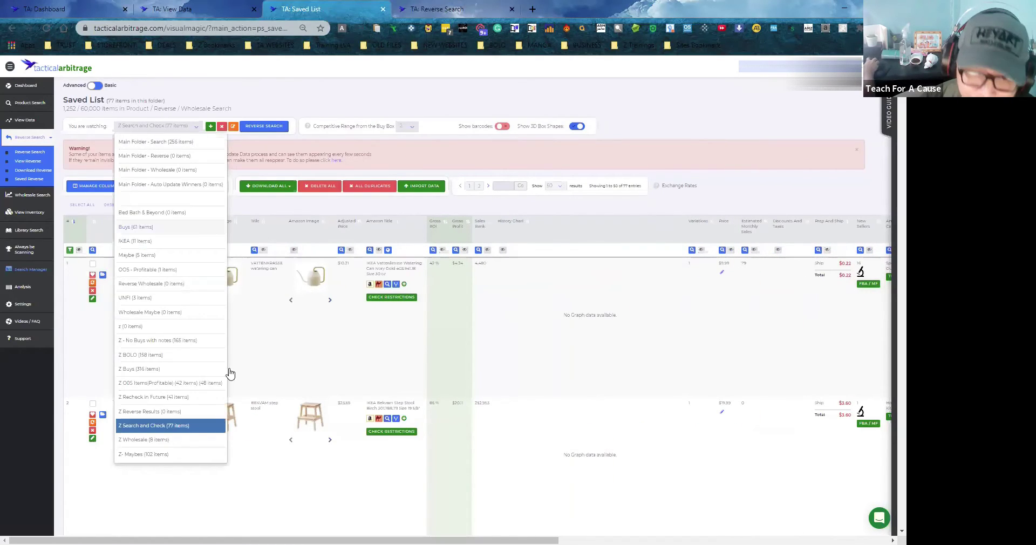
{"action": "left_click", "coordinate": [157, 369]}
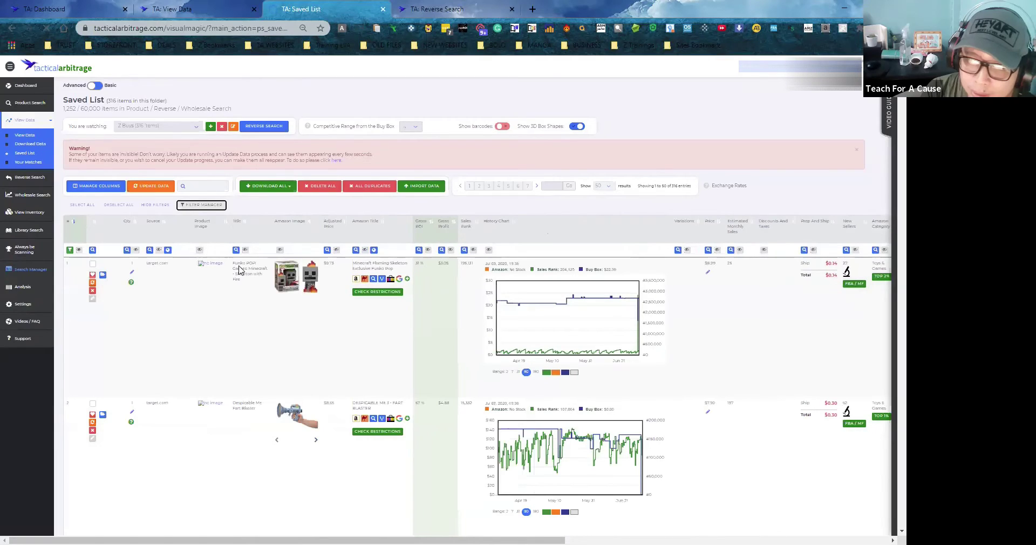
{"action": "mouse_move", "coordinate": [294, 292]}
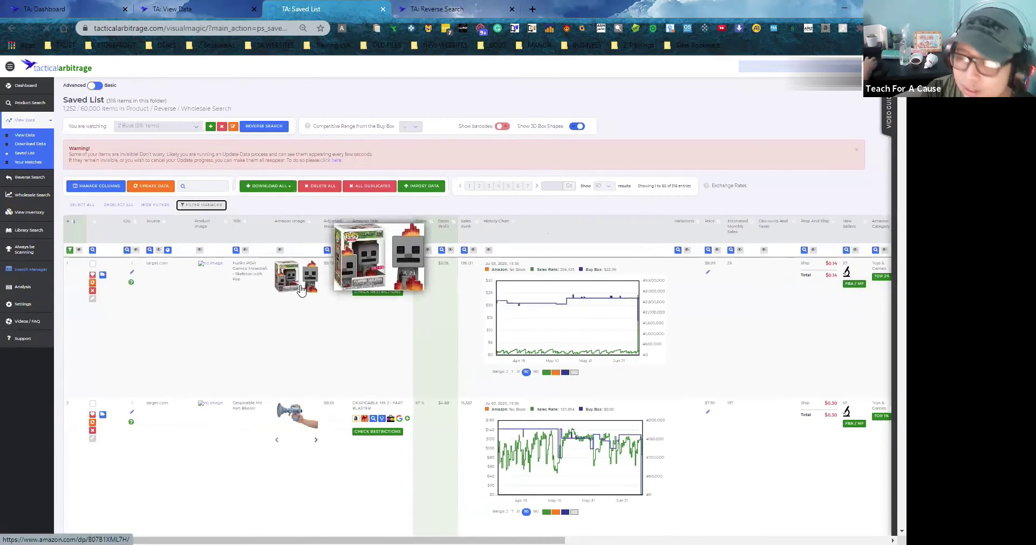